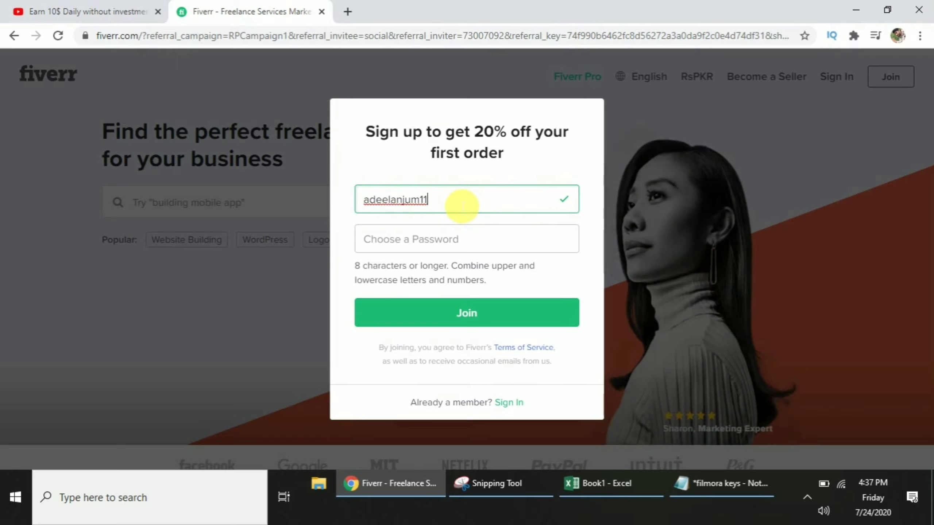
Enter a password in Choose a Password and join to create the Fiverr account
double_click(462, 206)
left_click(471, 209)
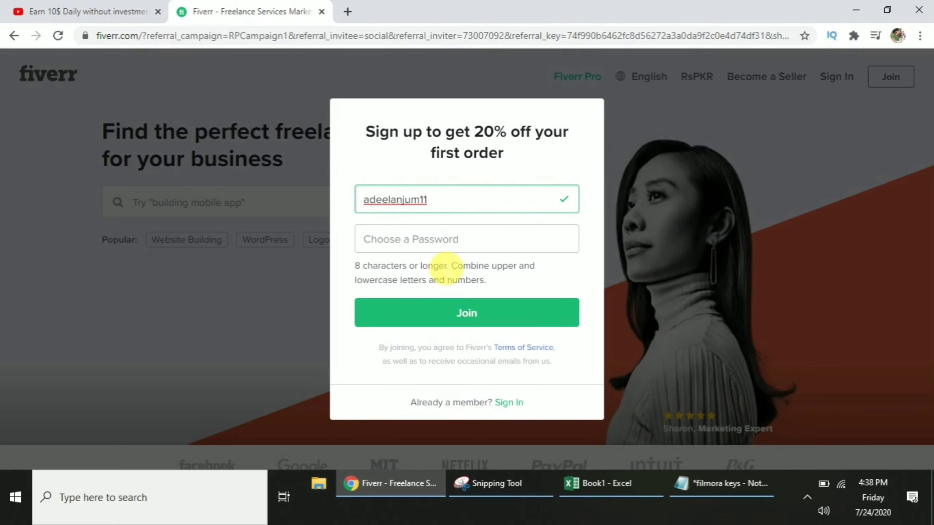
left_click(446, 249)
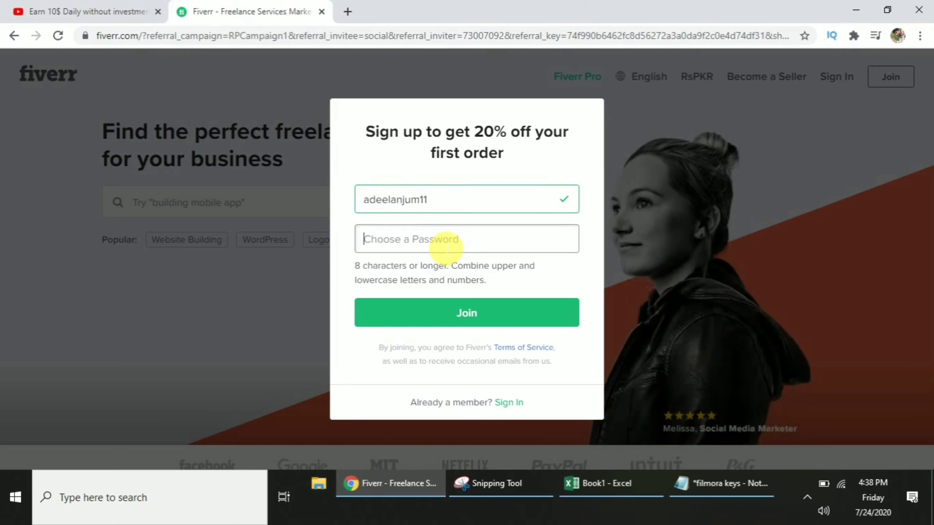
type("•••••")
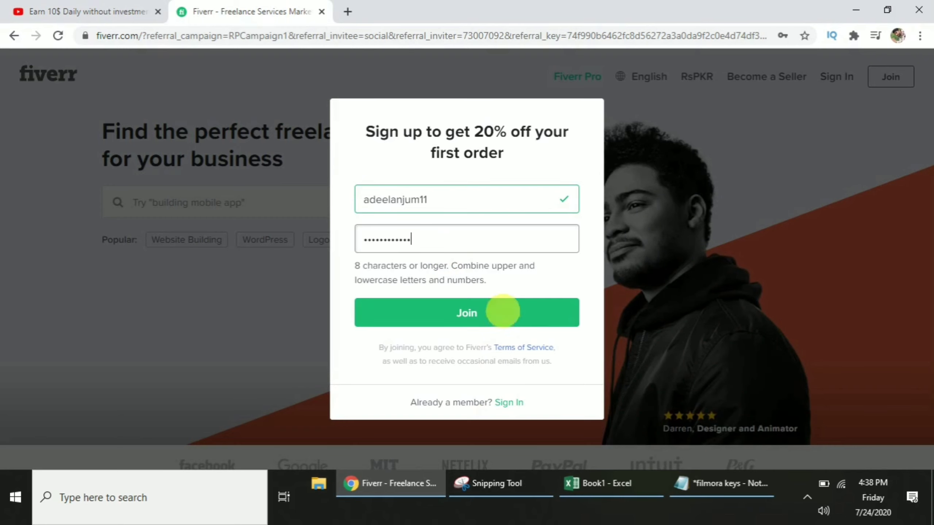
left_click(508, 312)
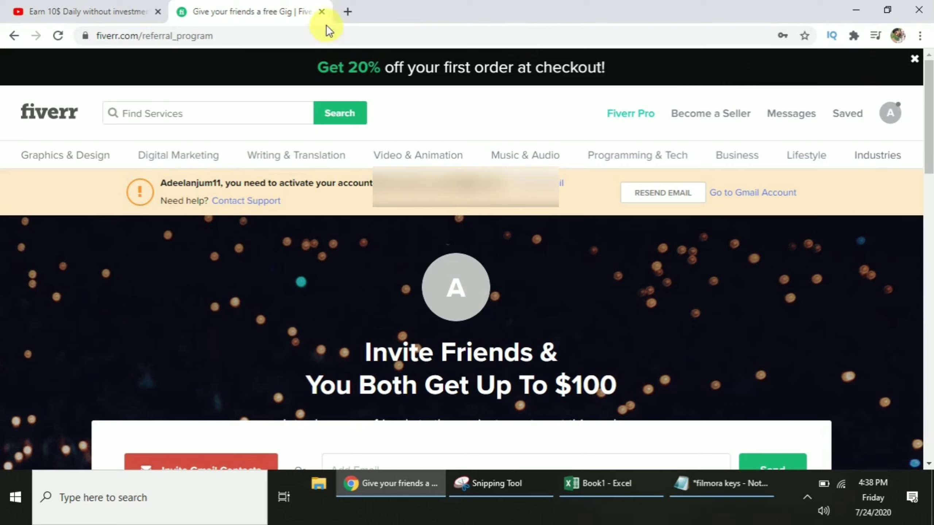
In Gmail, open the 'Fiverr: Activate Your New Account' email and follow its Activate Your Account link
left_click(348, 13)
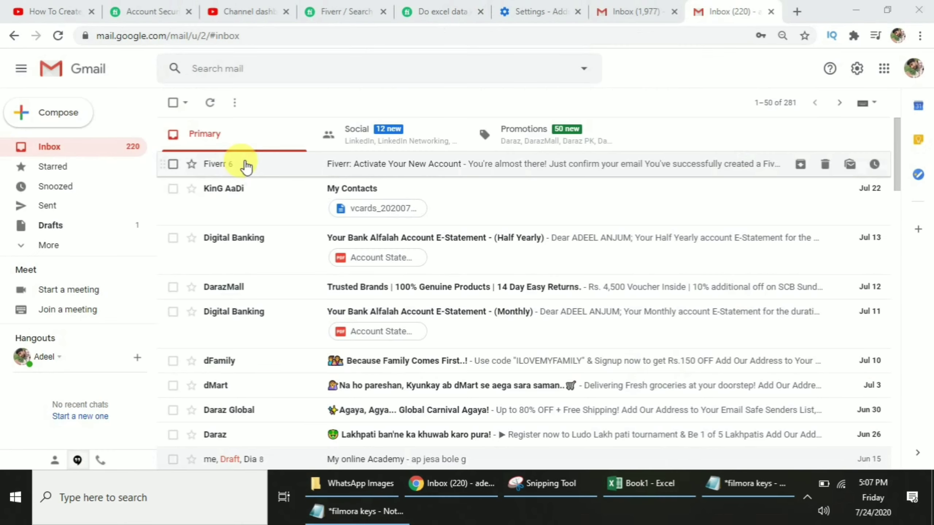
left_click(407, 166)
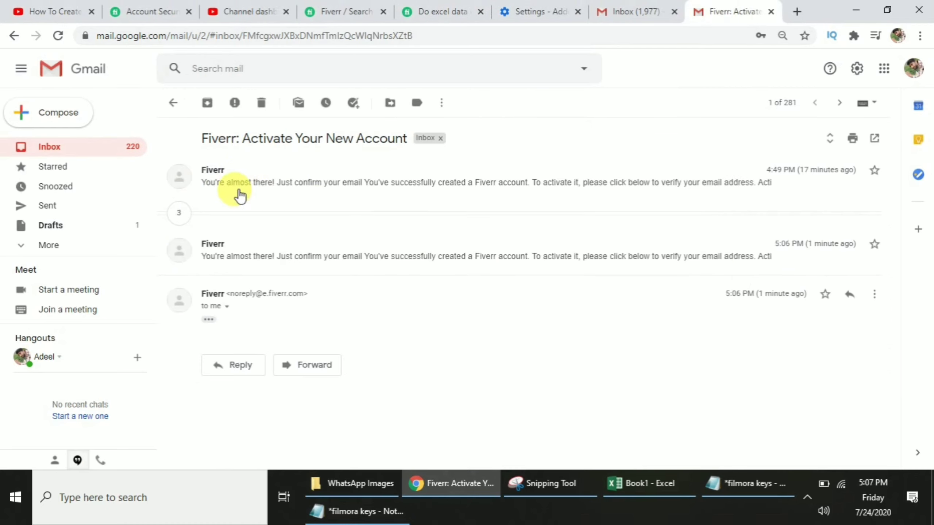
left_click(104, 149)
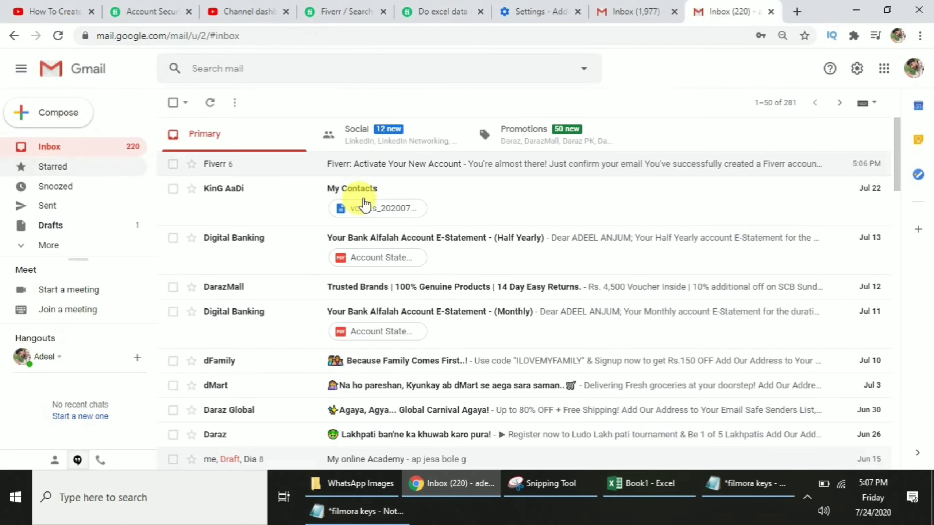
left_click(432, 171)
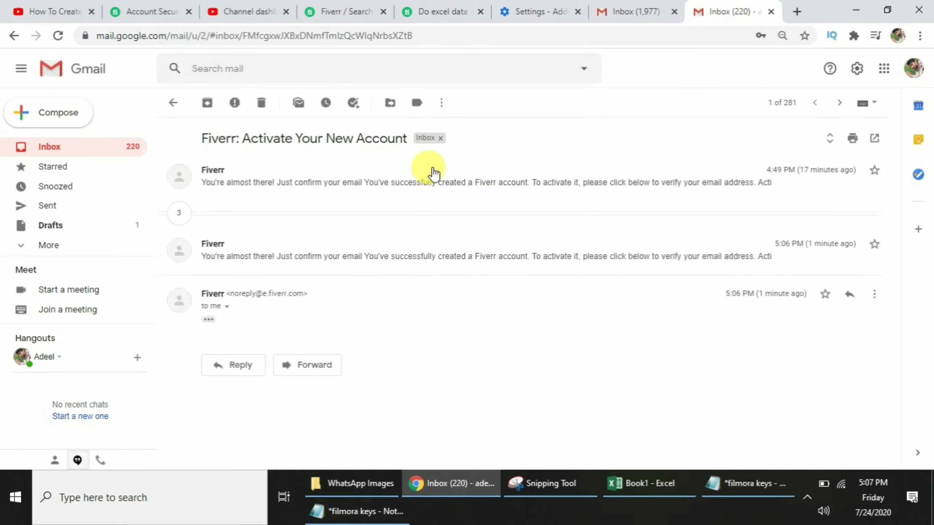
left_click(186, 213)
scroll(653, 343, "down", 4)
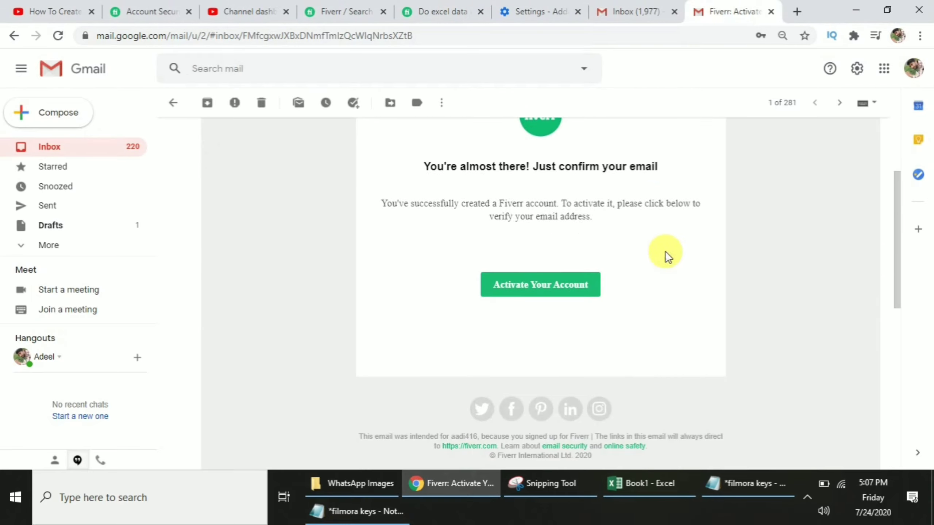
left_click(542, 288)
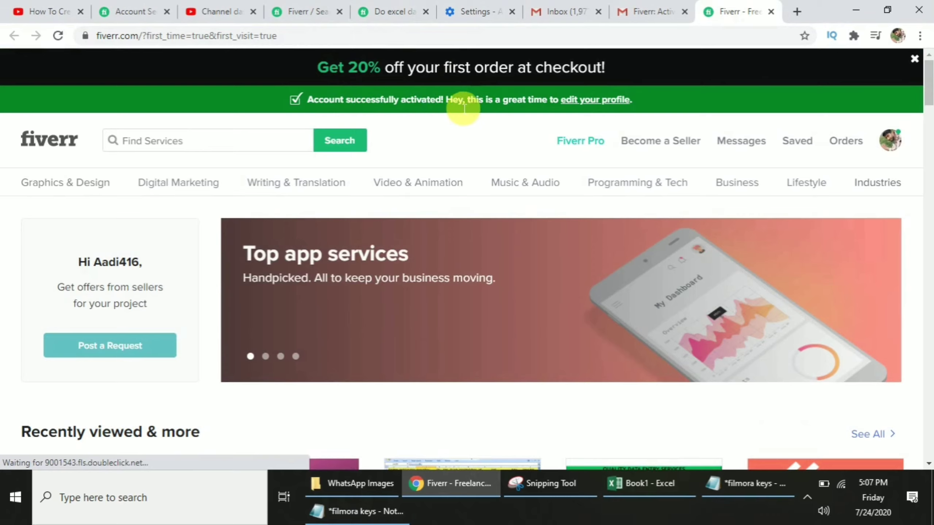
Go from the profile page to Become a Seller and start the seller onboarding
left_click(515, 102)
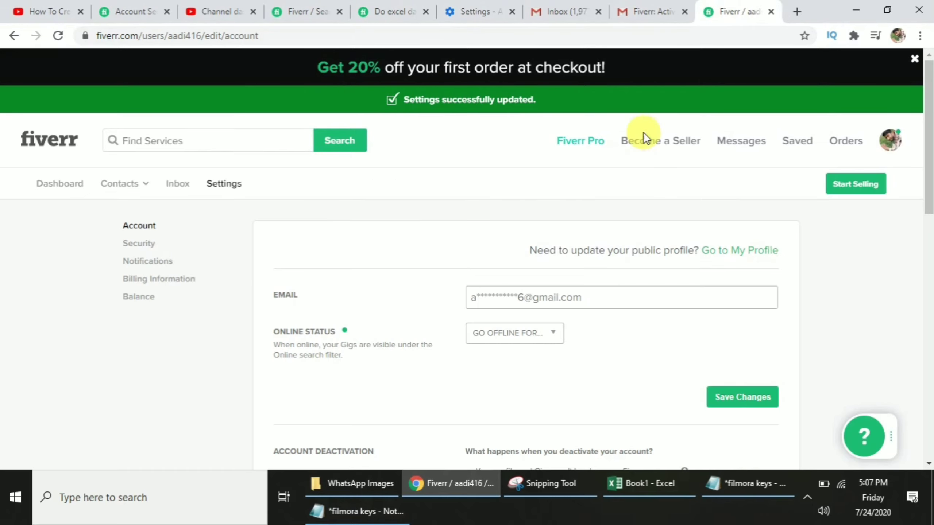
left_click(654, 149)
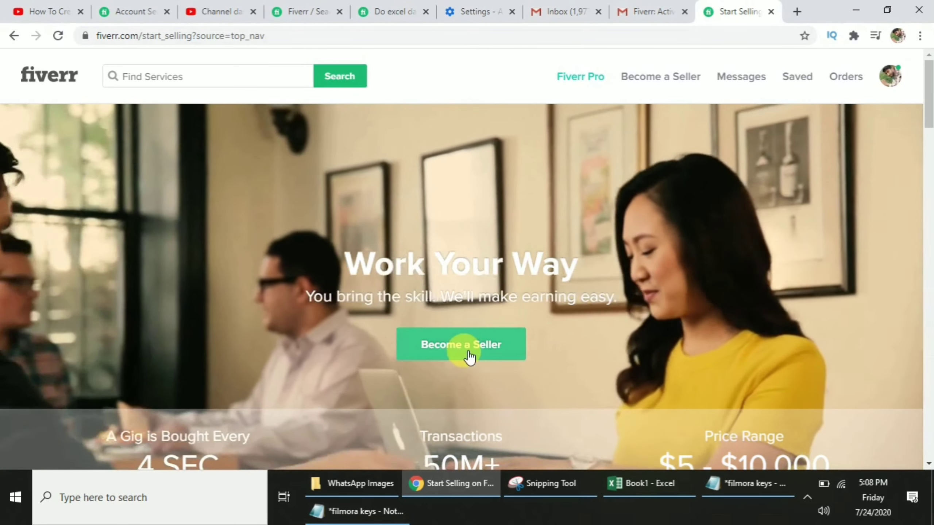
left_click(478, 352)
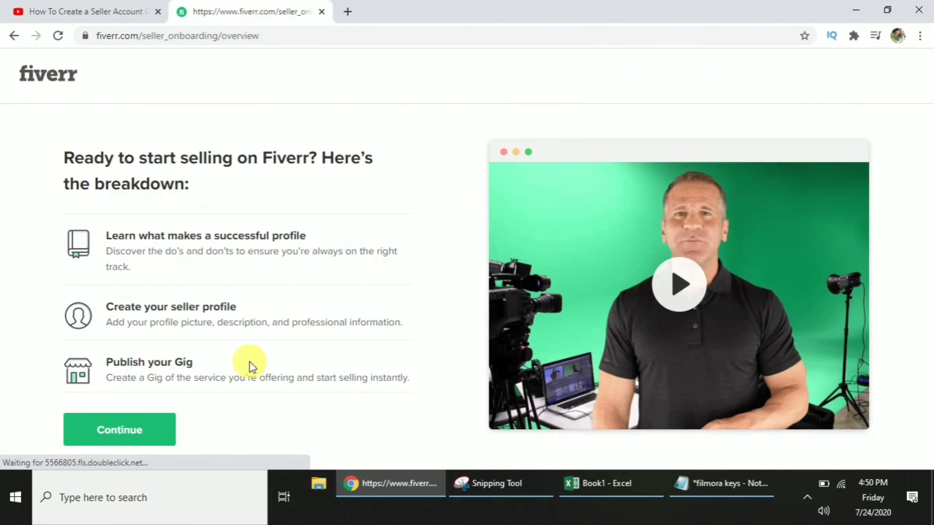
Continue through the profile tips and things-to-avoid pages to the Personal Info form
left_click(125, 436)
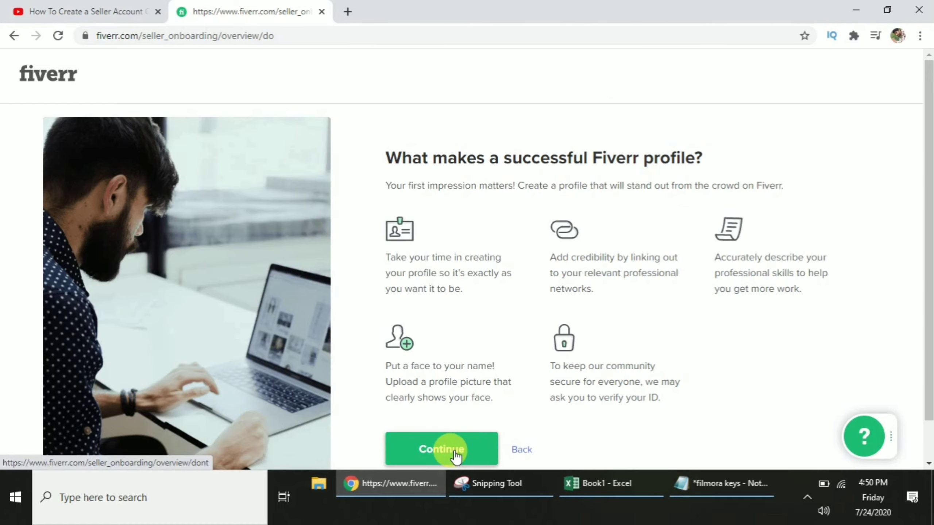
left_click(456, 457)
left_click(457, 457)
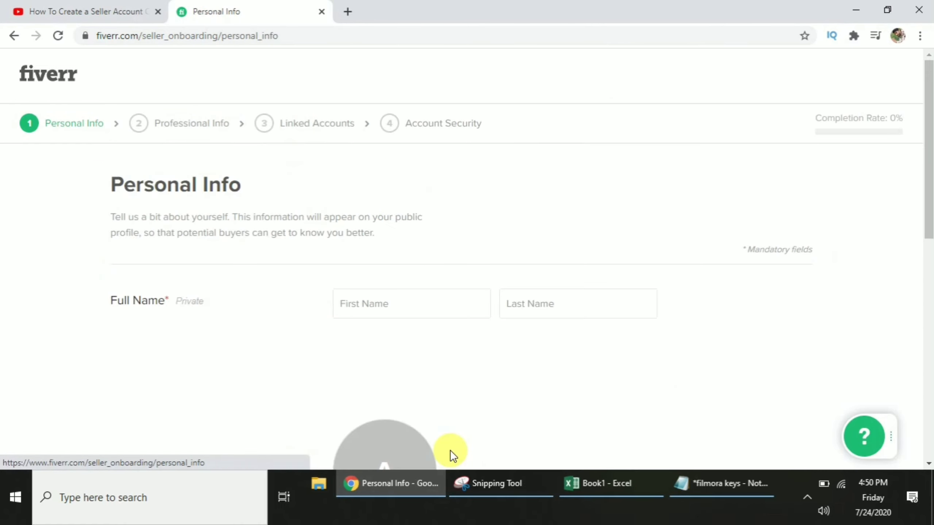
scroll(388, 259, "down", 3)
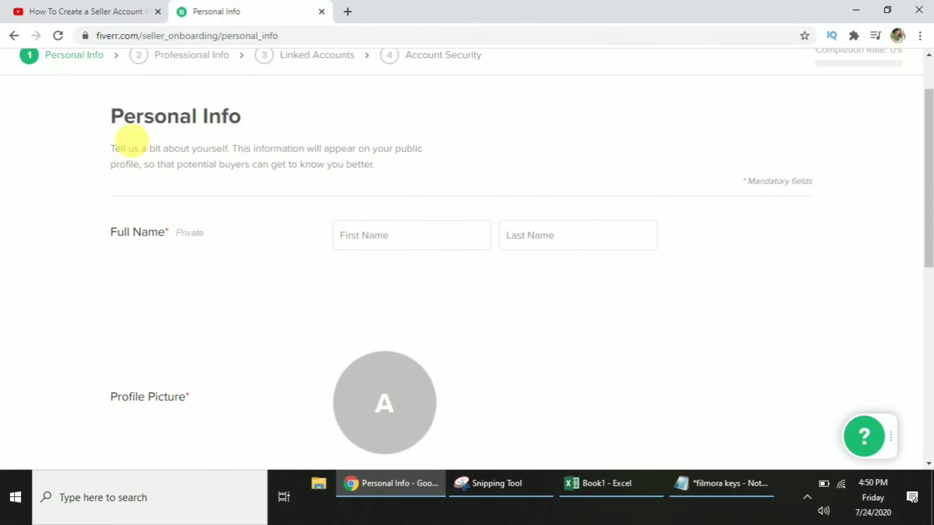
scroll(767, 325, "down", 3)
scroll(766, 325, "down", 5)
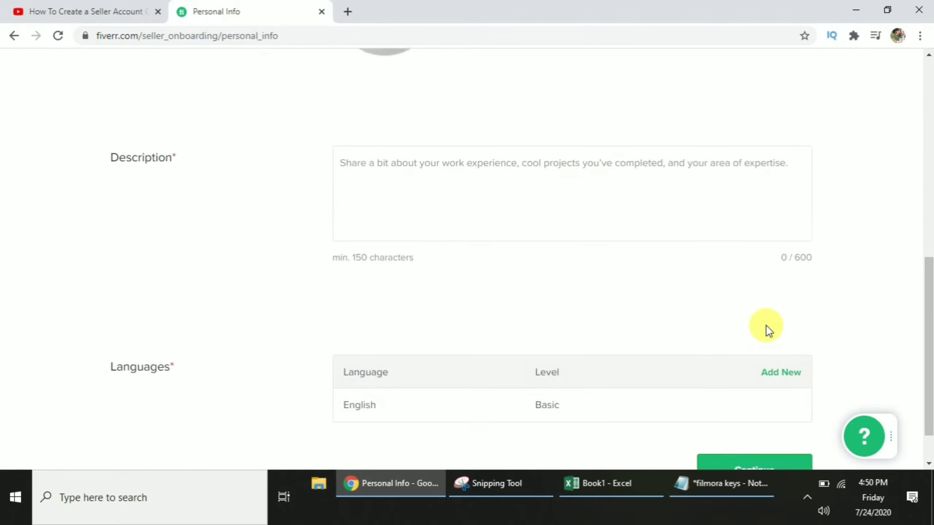
scroll(767, 324, "up", 7)
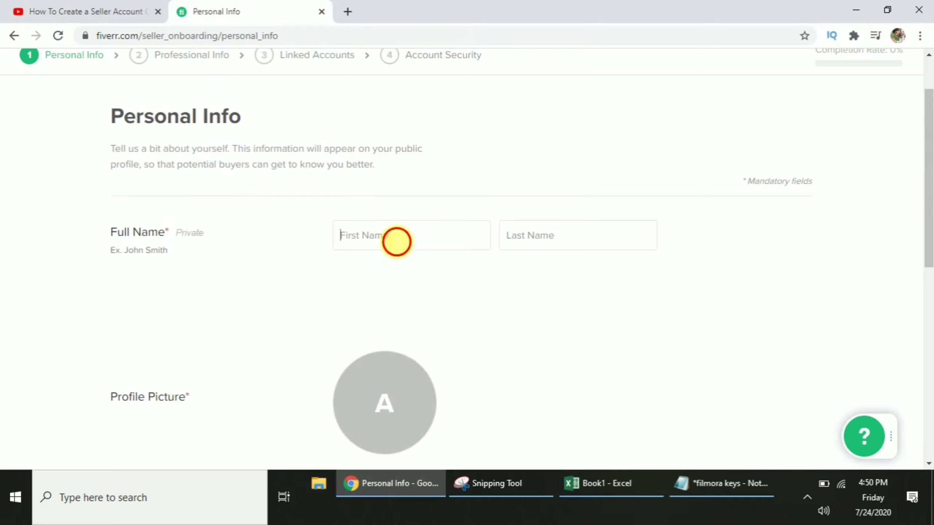
Enter the seller's first name and begin typing the last name
left_click(397, 242)
type("ade")
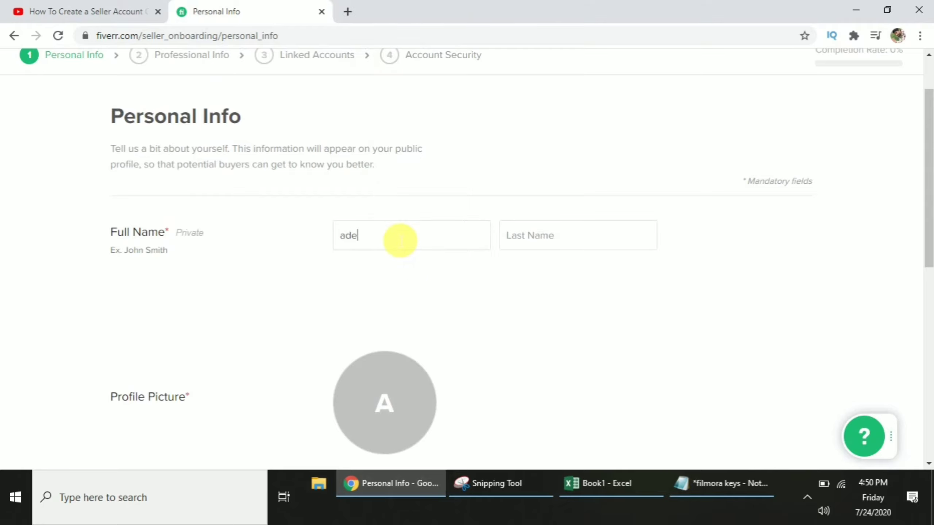
key("BackSpace")
type("Adeel")
left_click(401, 241)
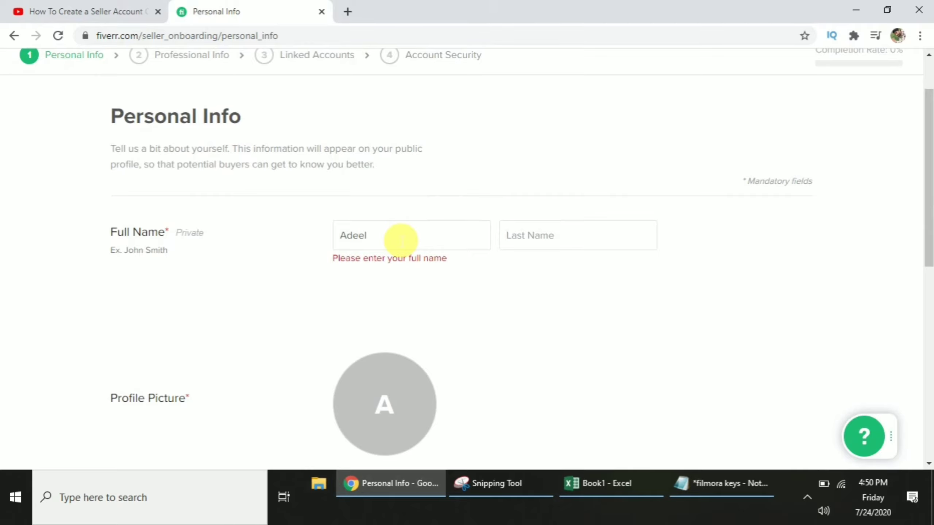
key("Tab")
type("an")
scroll(396, 238, "down", 6)
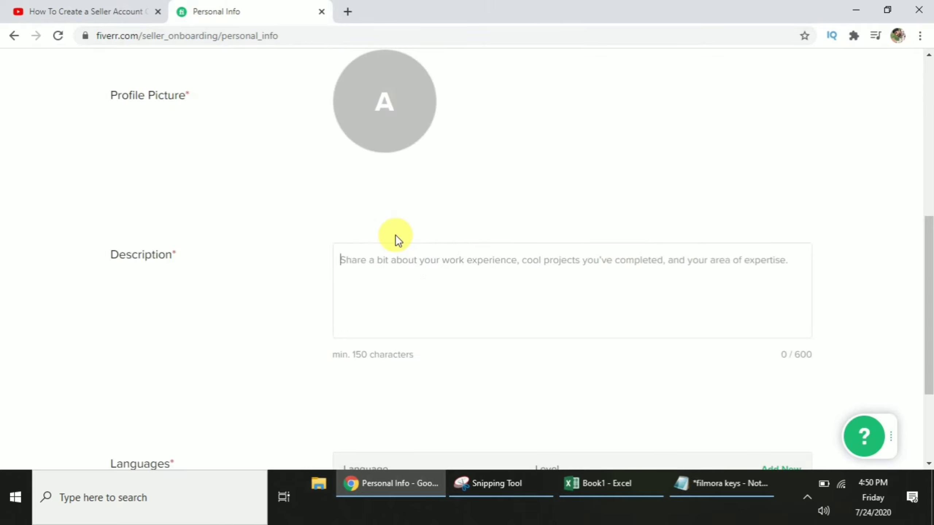
Write the profile description on the Personal Info form
scroll(423, 199, "up", 7)
scroll(438, 213, "down", 3)
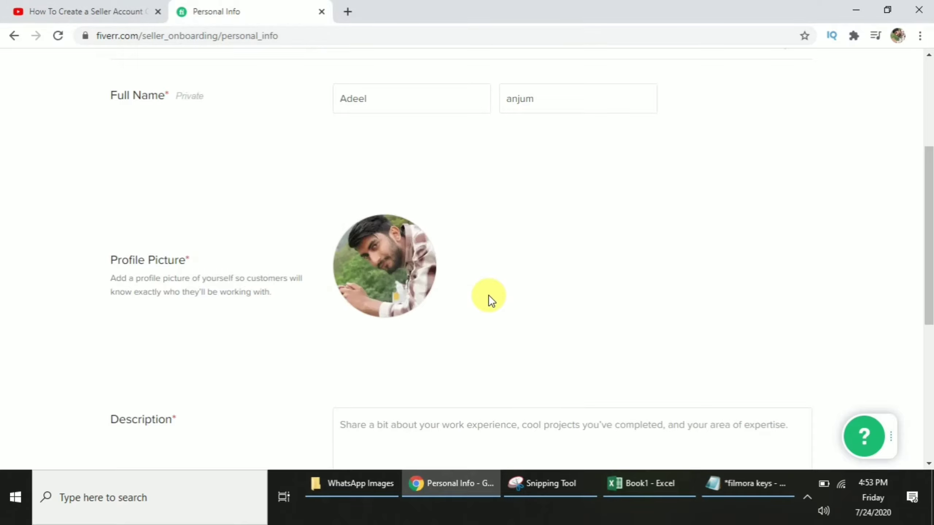
scroll(587, 264, "down", 6)
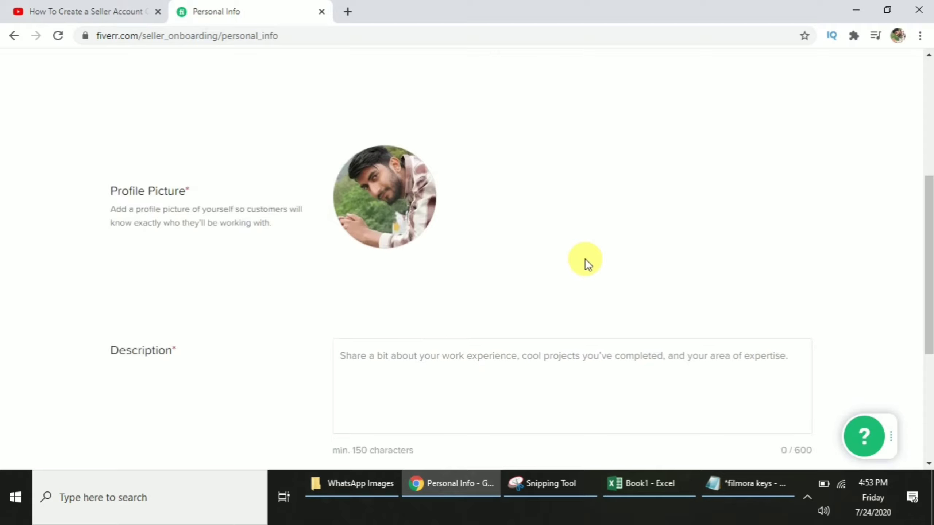
left_click(383, 151)
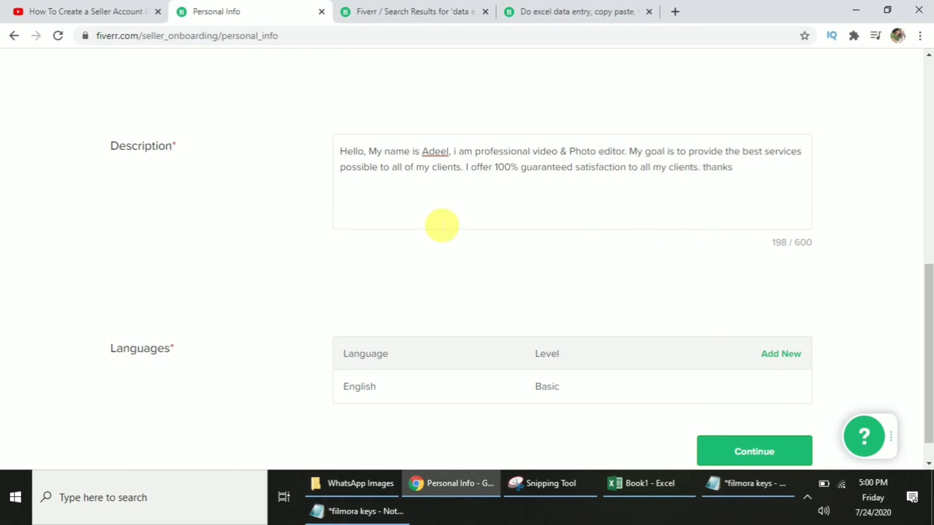
scroll(663, 302, "up", 3)
scroll(638, 278, "down", 4)
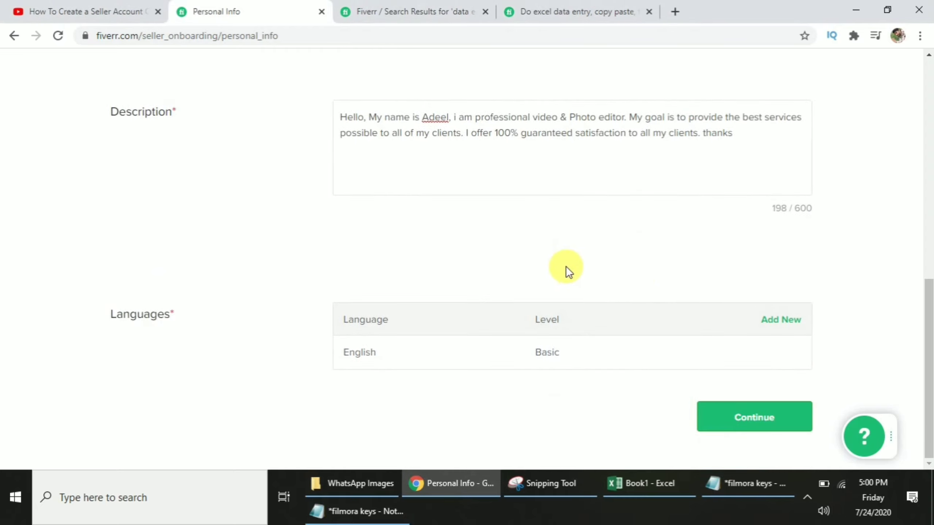
Keep the English language level at Basic and continue to Professional Info
mouse_move(150, 313)
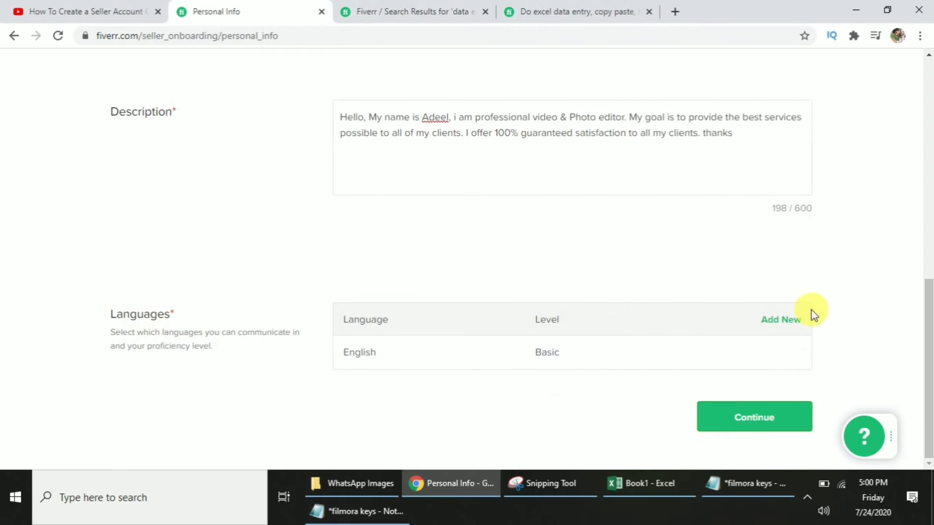
mouse_move(381, 354)
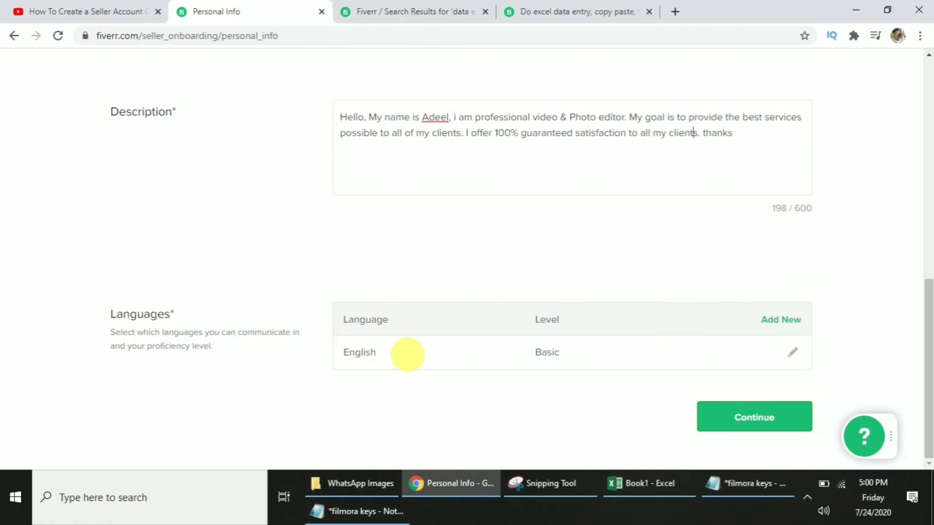
left_click(794, 354)
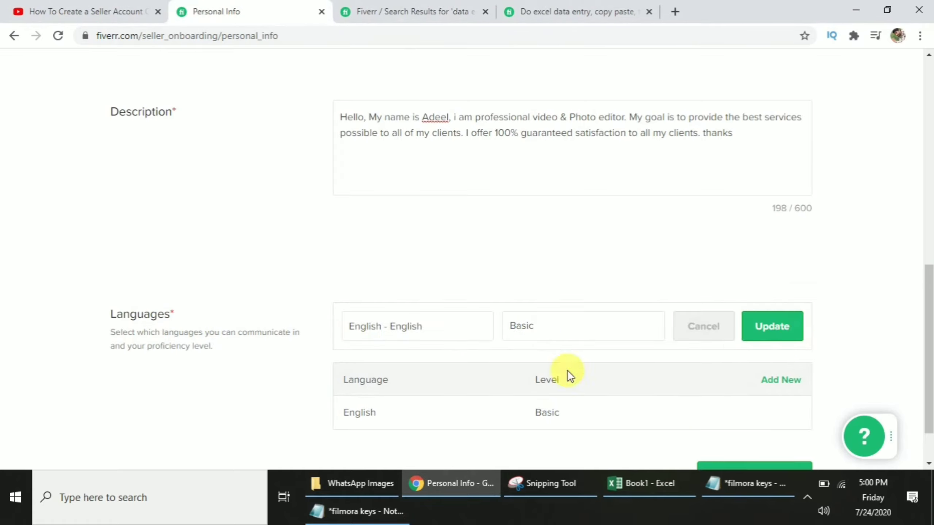
scroll(567, 370, "down", 2)
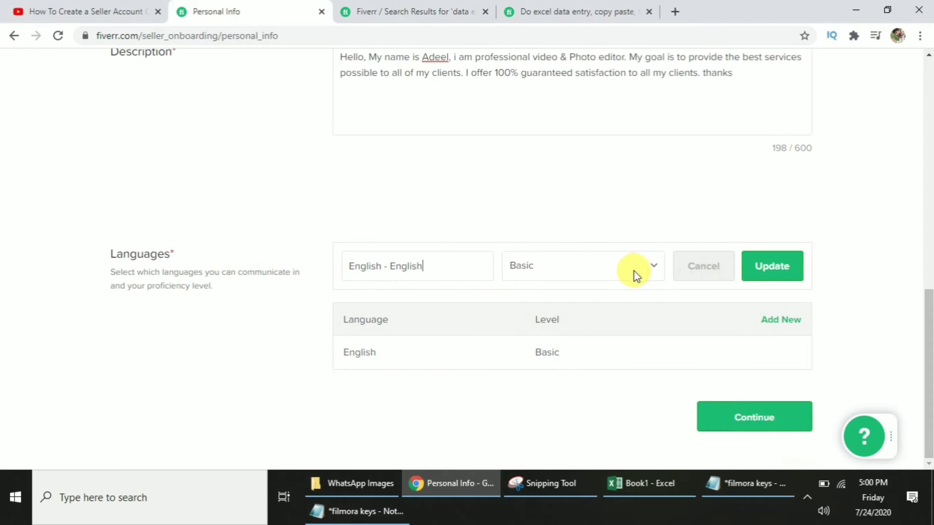
left_click(651, 268)
left_click(651, 268)
left_click(757, 408)
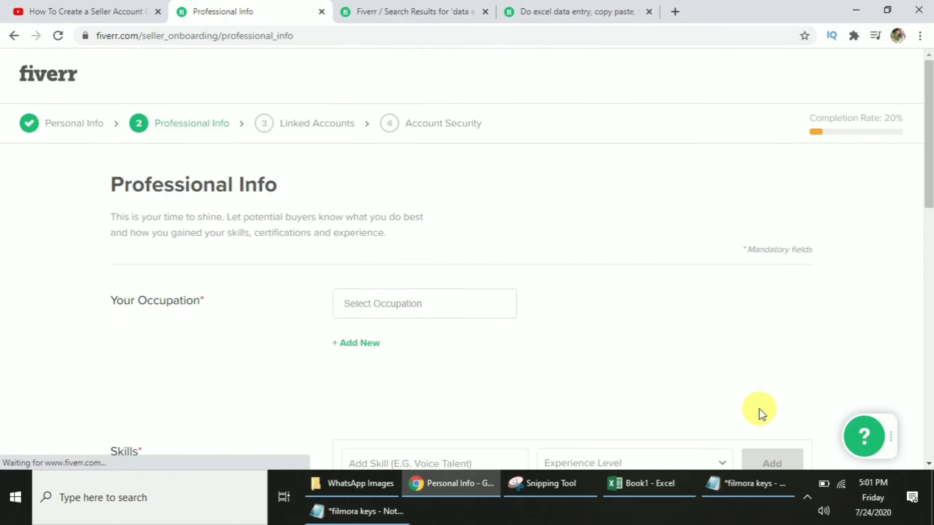
Select Digital Marketing as the occupation
scroll(440, 225, "down", 3)
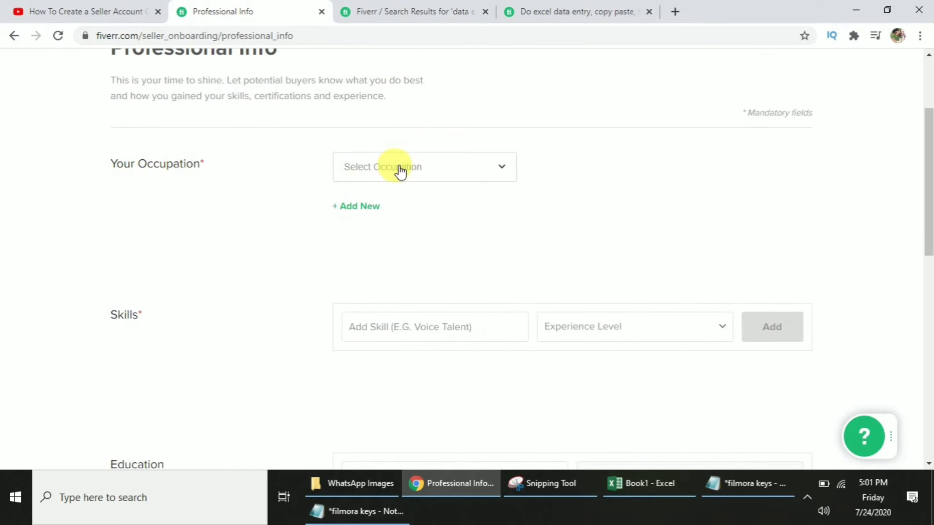
left_click(445, 171)
scroll(450, 279, "down", 5)
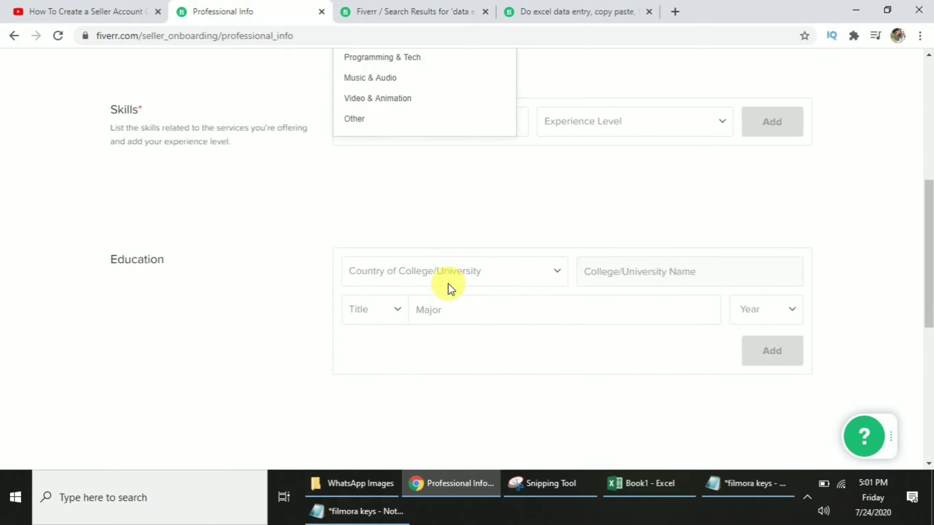
scroll(449, 288, "up", 3)
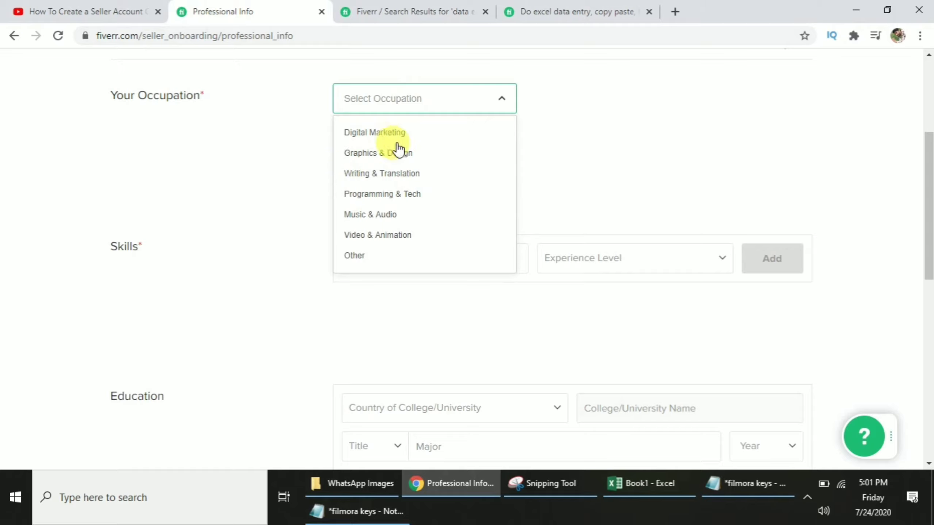
left_click(378, 133)
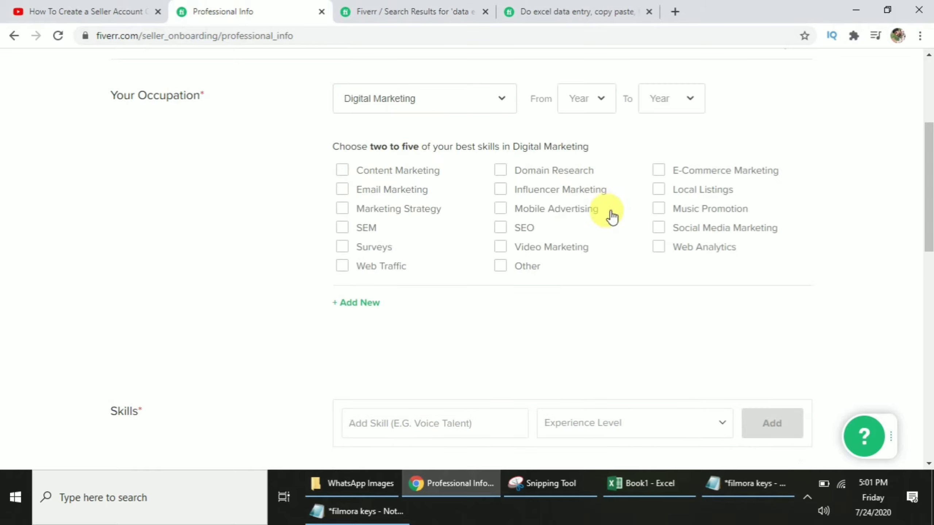
scroll(526, 232, "up", 1)
scroll(526, 231, "up", 2)
Set the occupation's years from 2012 to 2020 using the year lists
left_click(582, 239)
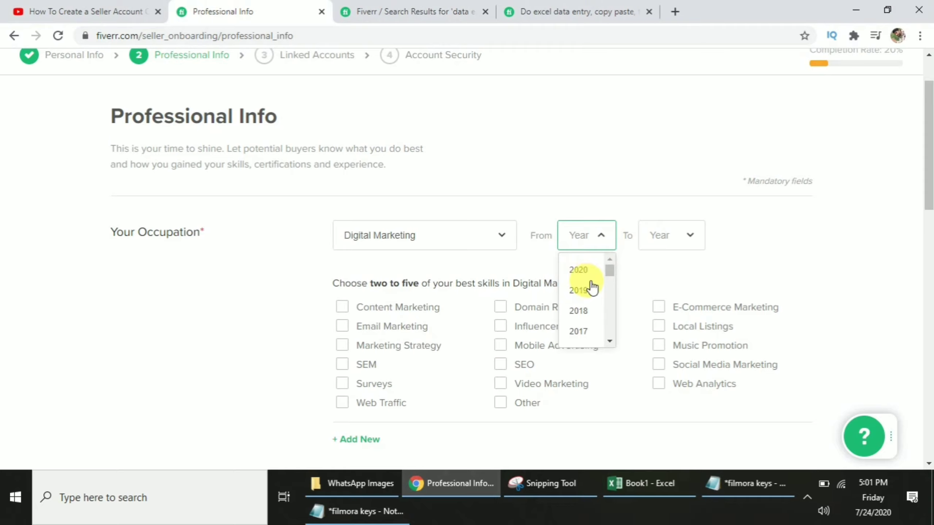
scroll(590, 286, "down", 1)
scroll(591, 285, "up", 2)
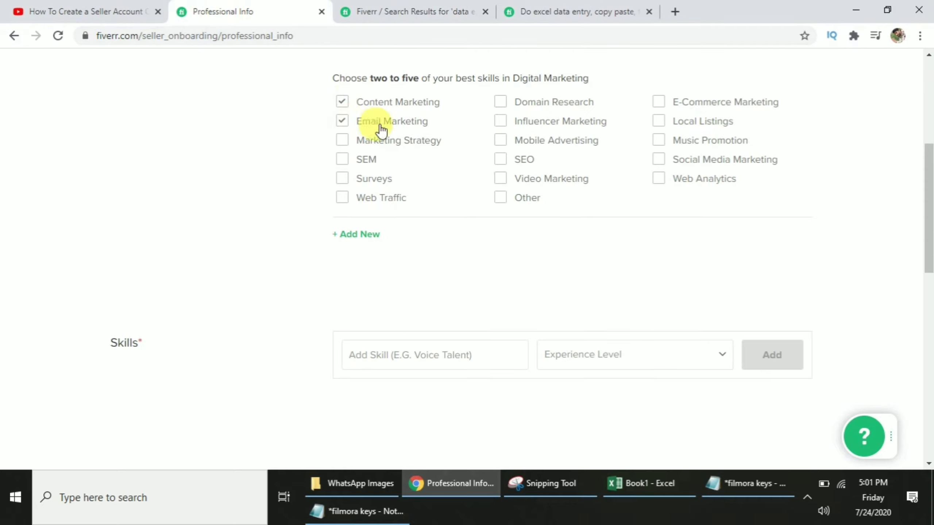
scroll(599, 237, "up", 3)
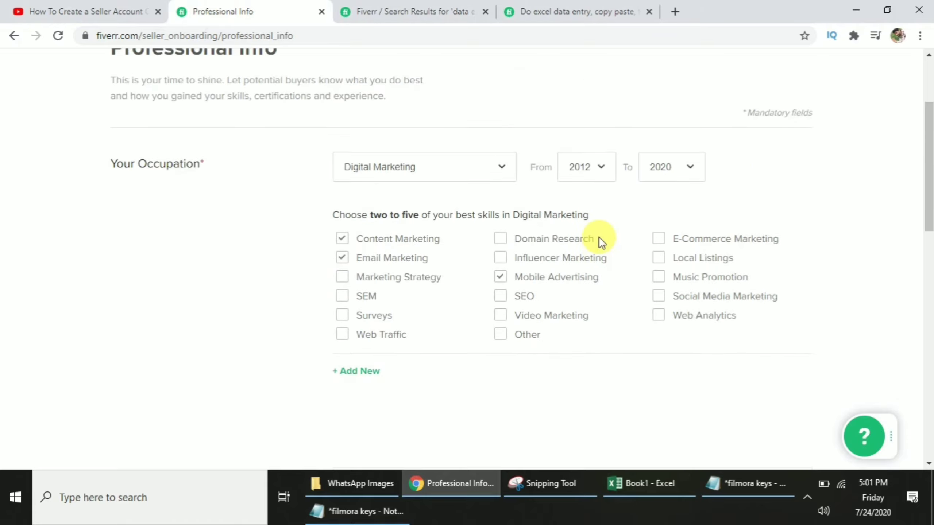
scroll(599, 236, "down", 6)
scroll(441, 162, "up", 2)
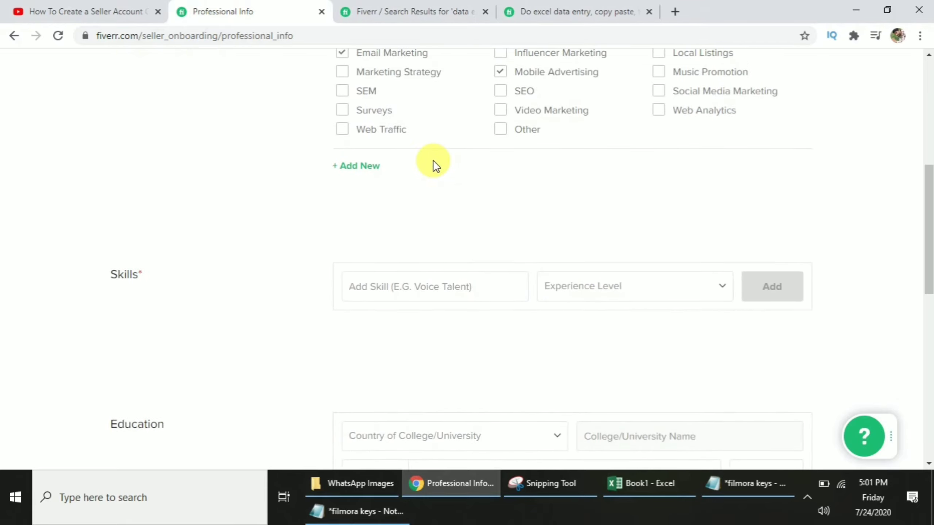
scroll(433, 161, "up", 6)
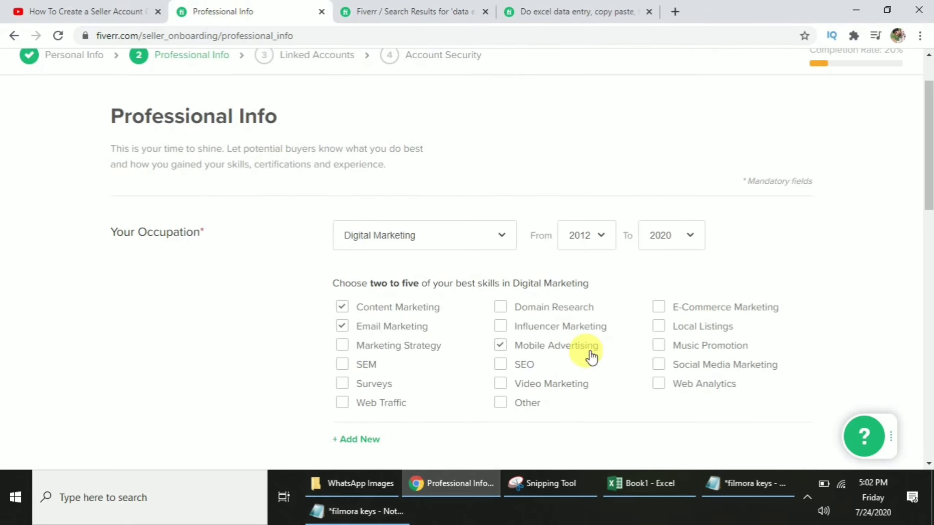
scroll(558, 253, "down", 6)
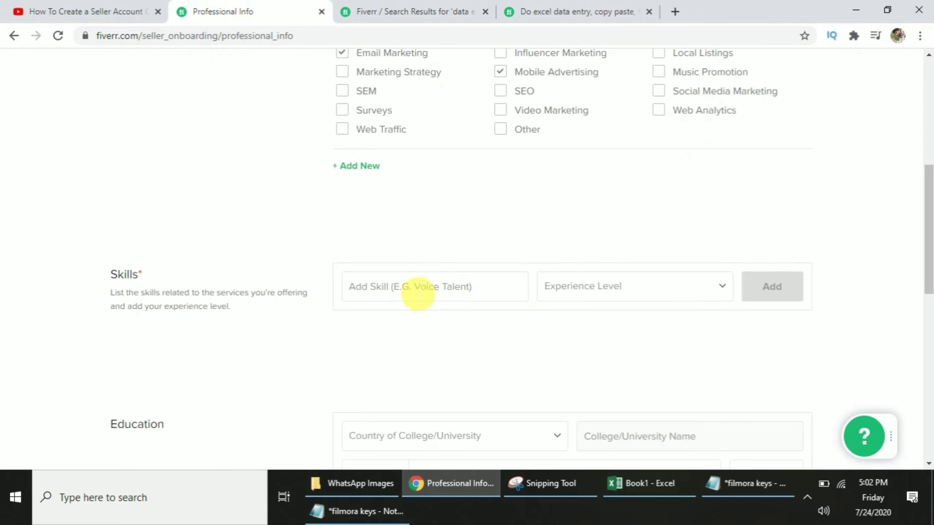
Add Video Editing from the skill suggestions with Expert experience level
left_click(660, 286)
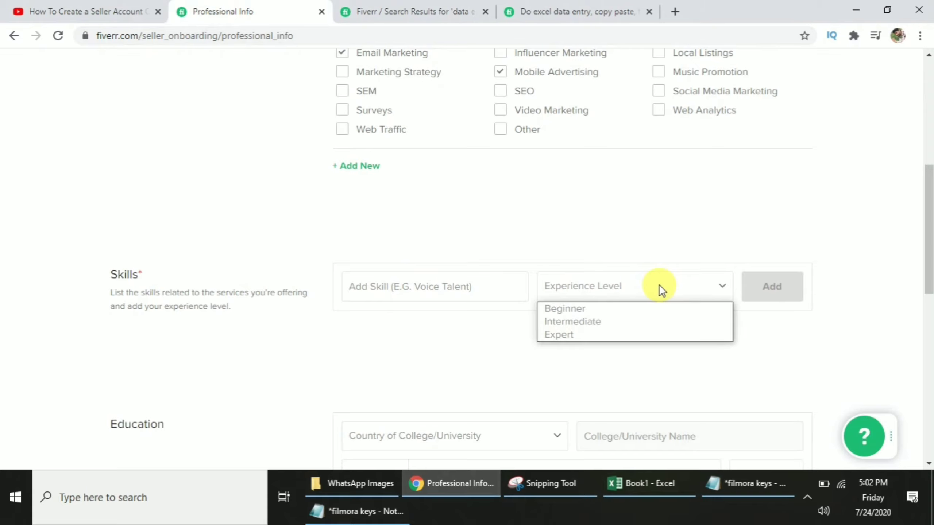
left_click(431, 291)
type("Video Edi")
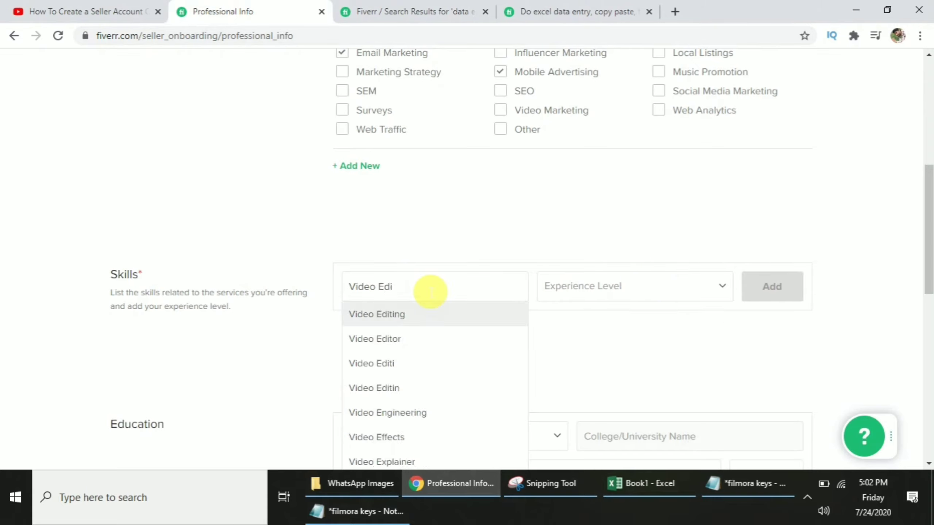
type("t")
left_click(429, 313)
left_click(618, 295)
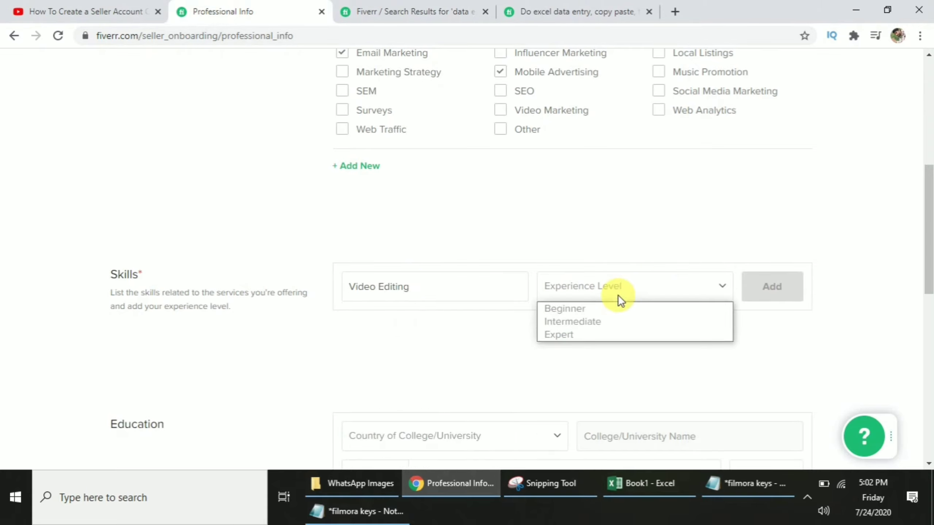
left_click(628, 333)
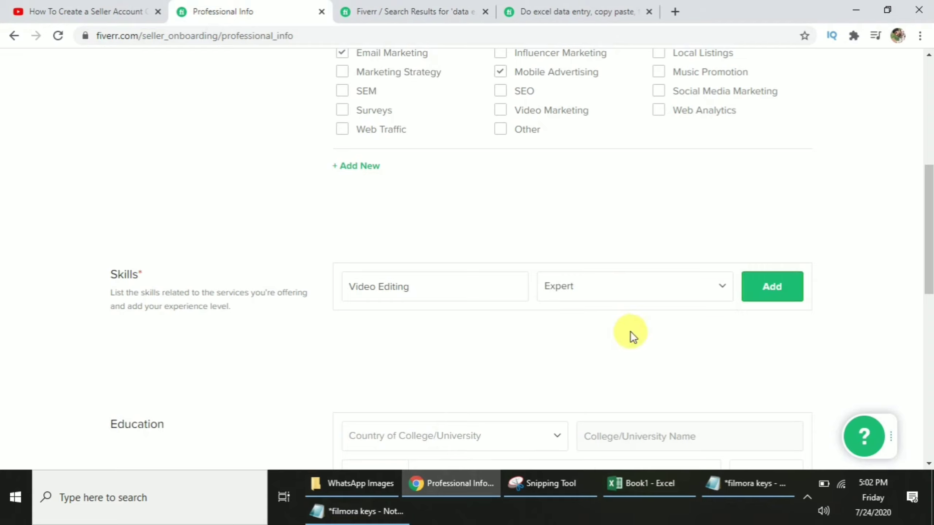
left_click(761, 299)
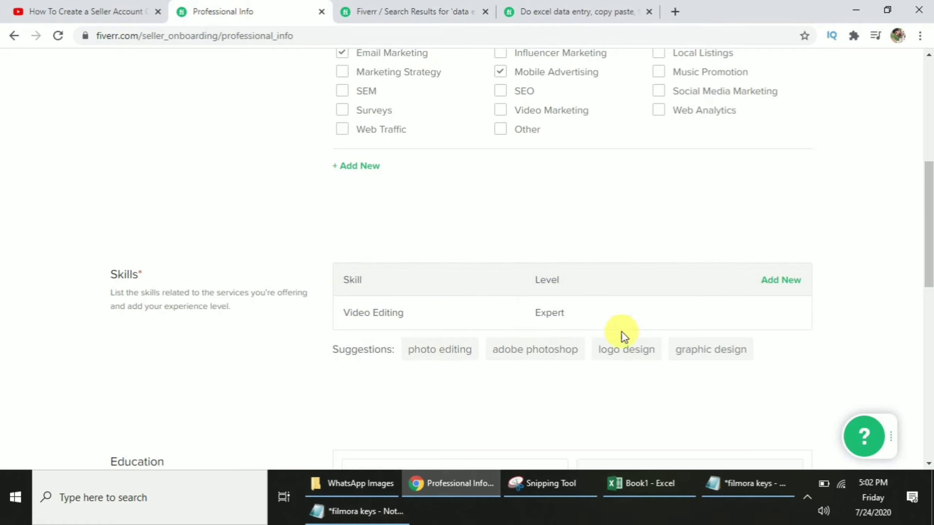
scroll(732, 308, "down", 3)
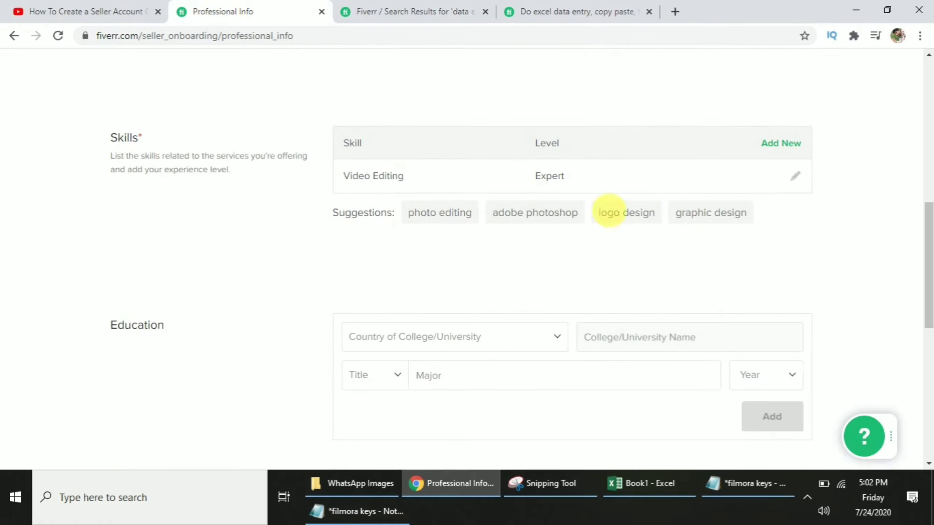
Set the college country to Pakistan and the university to 'Punjab University'
scroll(515, 265, "down", 2)
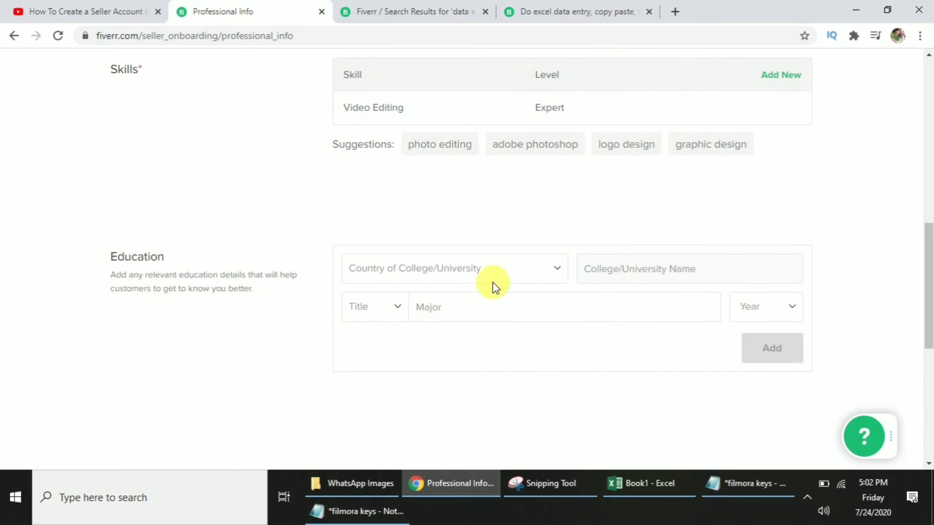
left_click(476, 272)
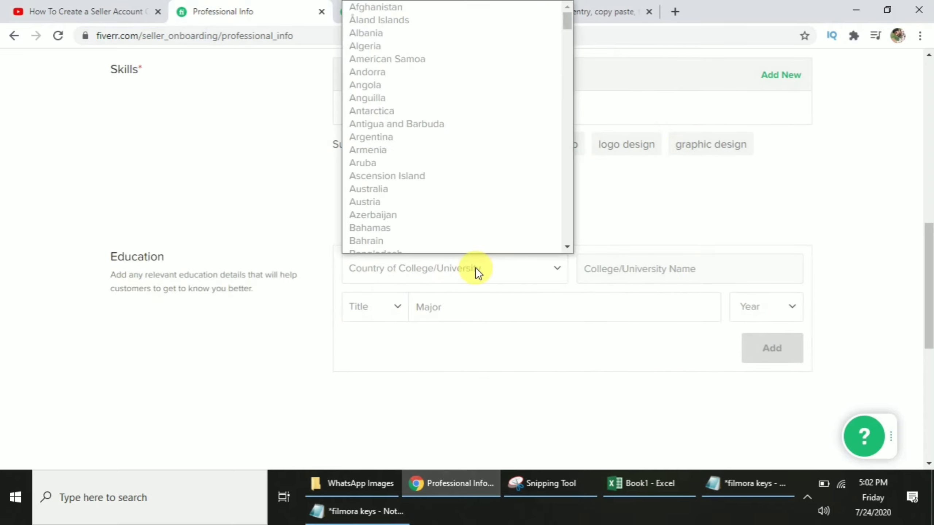
scroll(489, 159, "down", 8)
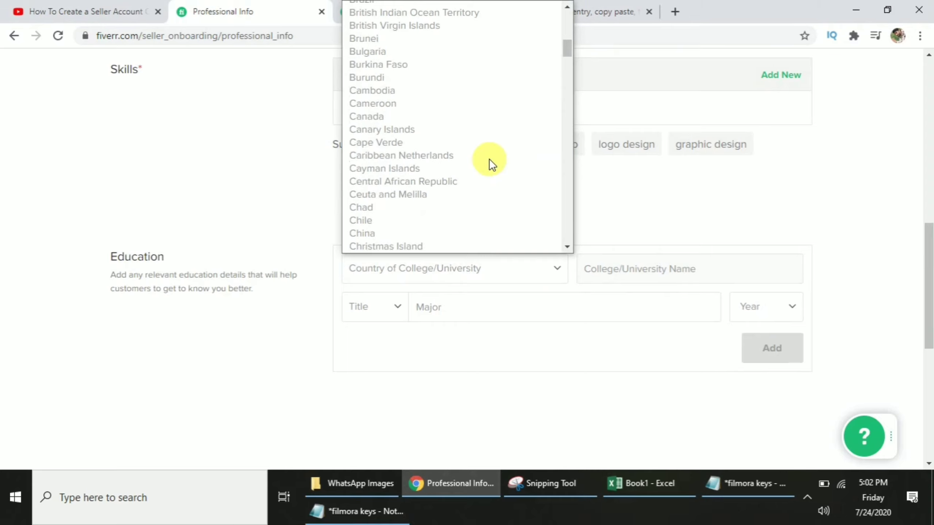
key("p")
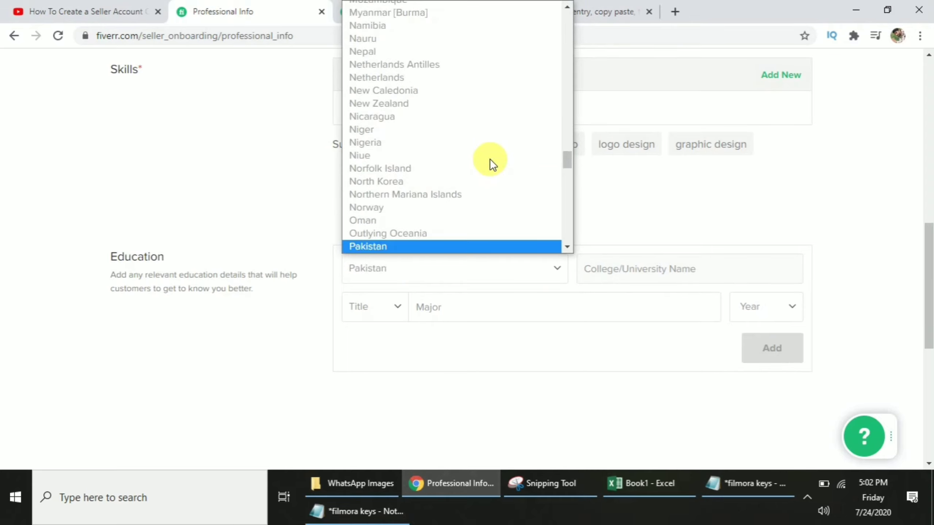
left_click(475, 245)
left_click(648, 274)
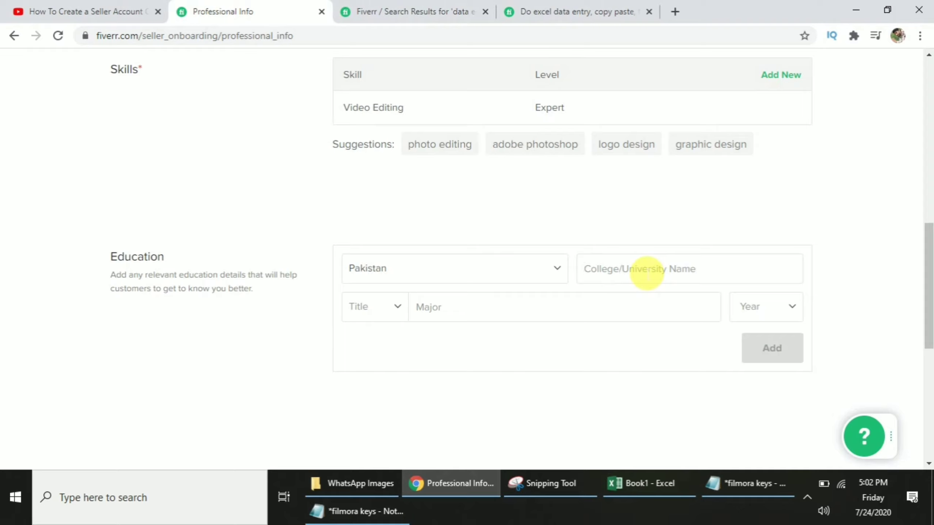
type("Punjab University")
Choose B.A. as the degree title and 2014 as the graduation year
left_click(375, 307)
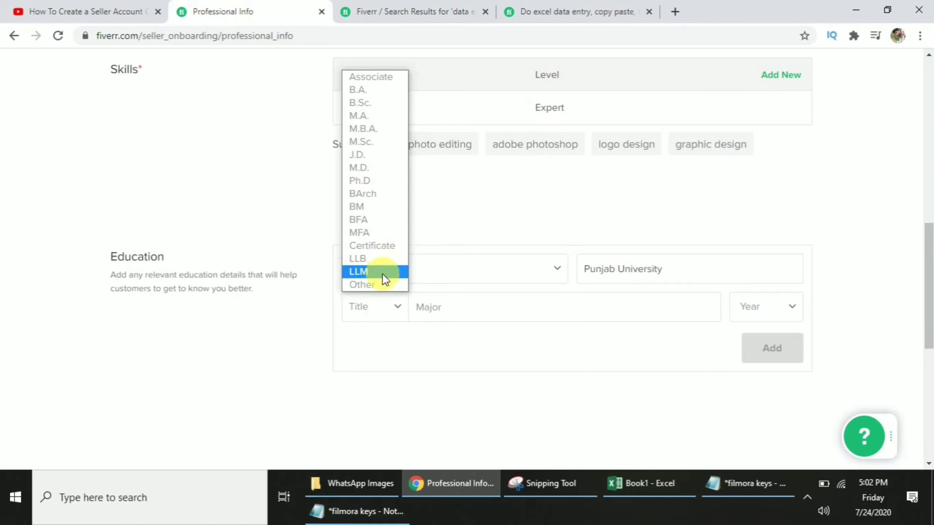
left_click(374, 92)
left_click(779, 310)
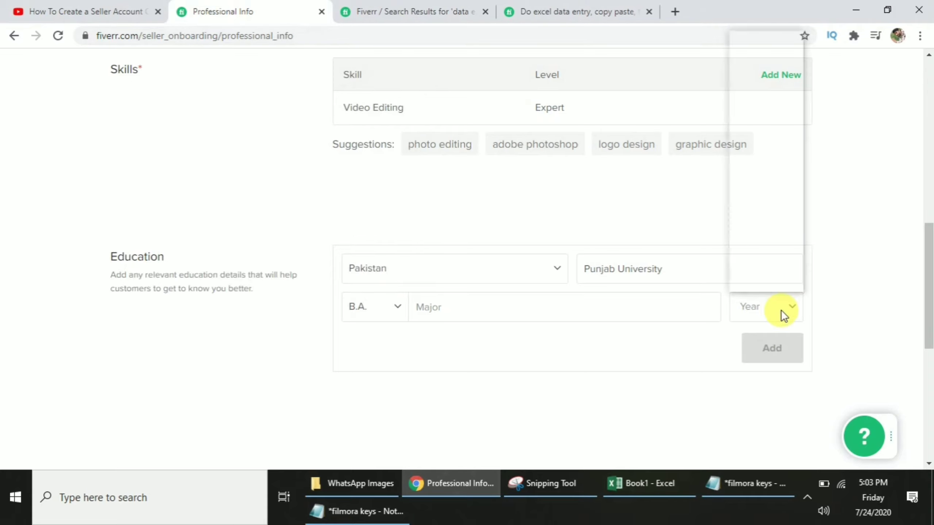
scroll(737, 116, "down", 1)
scroll(748, 86, "up", 1)
scroll(755, 111, "down", 7)
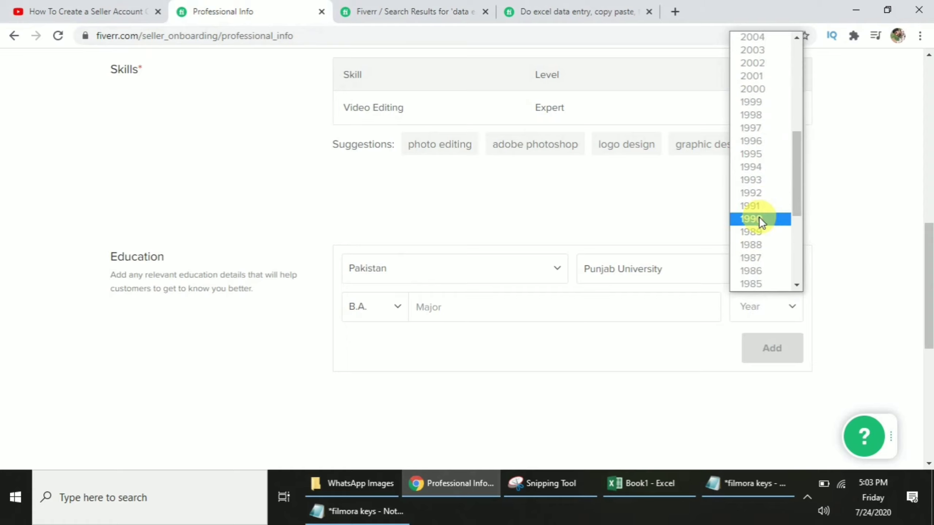
scroll(763, 101, "up", 7)
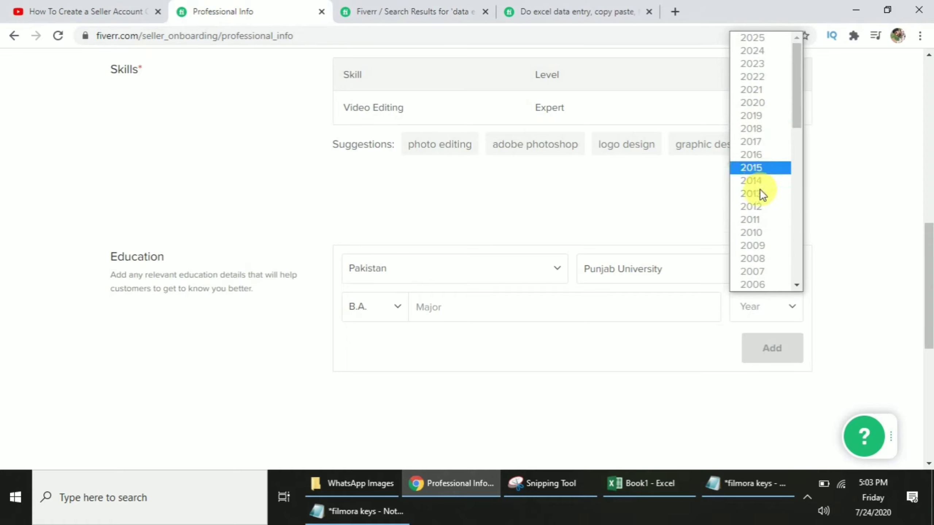
left_click(764, 180)
Enter Mass Communication as the major, add the entry and continue to Linked Accounts
left_click(548, 312)
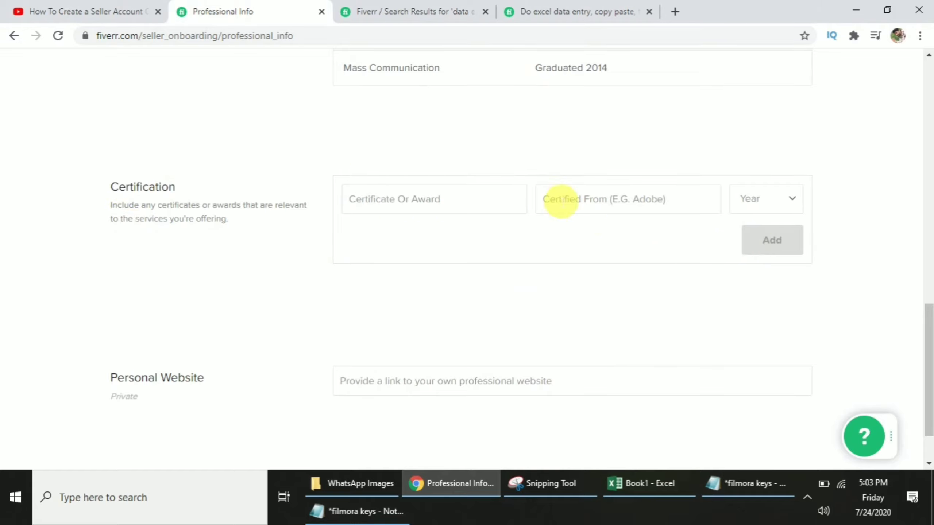
scroll(559, 200, "down", 2)
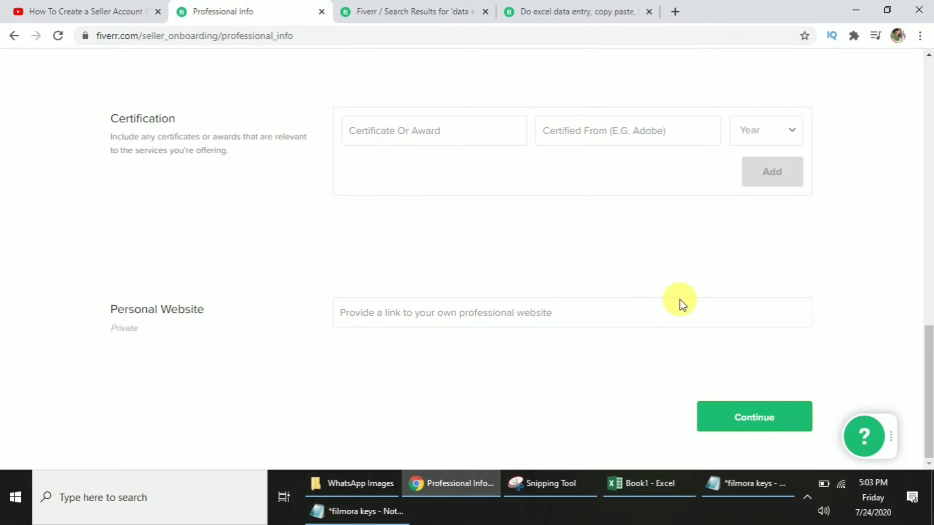
scroll(680, 299, "up", 5)
scroll(666, 267, "down", 5)
left_click(755, 418)
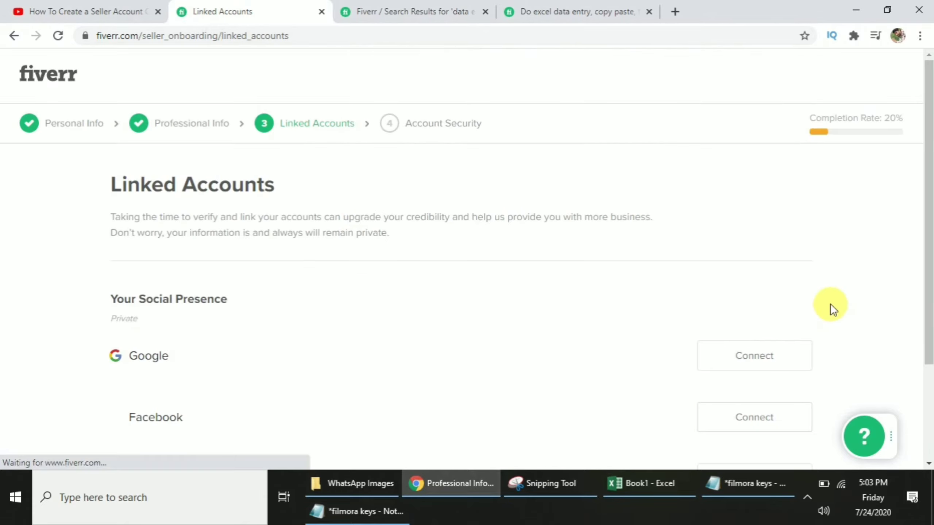
Connect the Google account via the sign-in popup and continue to Account Security
scroll(511, 312, "down", 1)
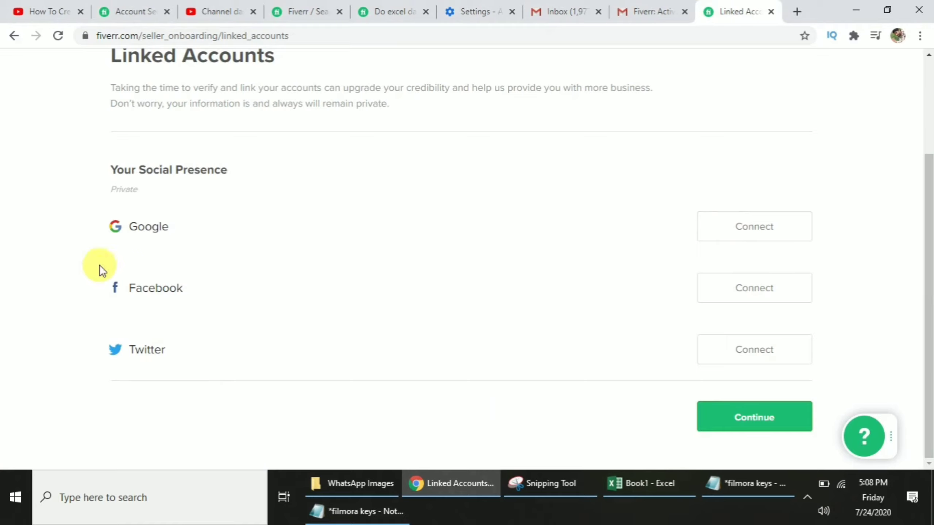
left_click(746, 229)
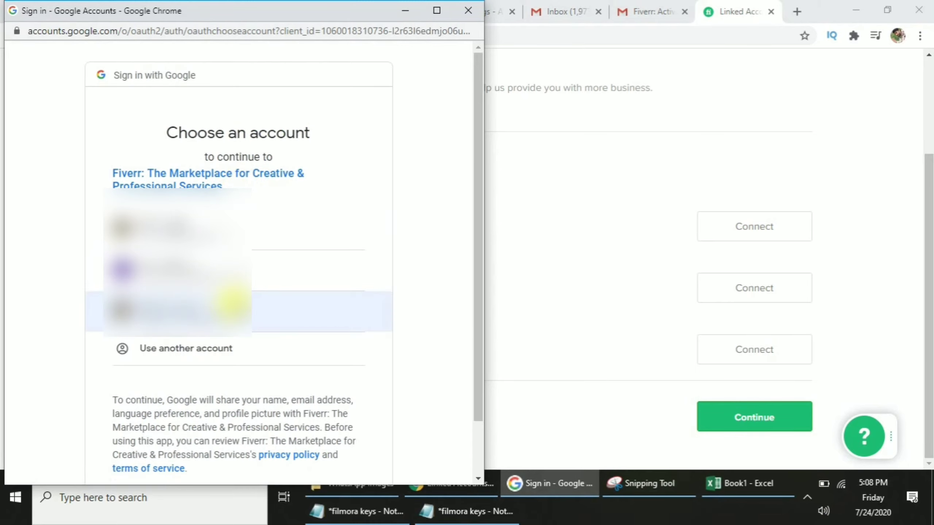
left_click(231, 302)
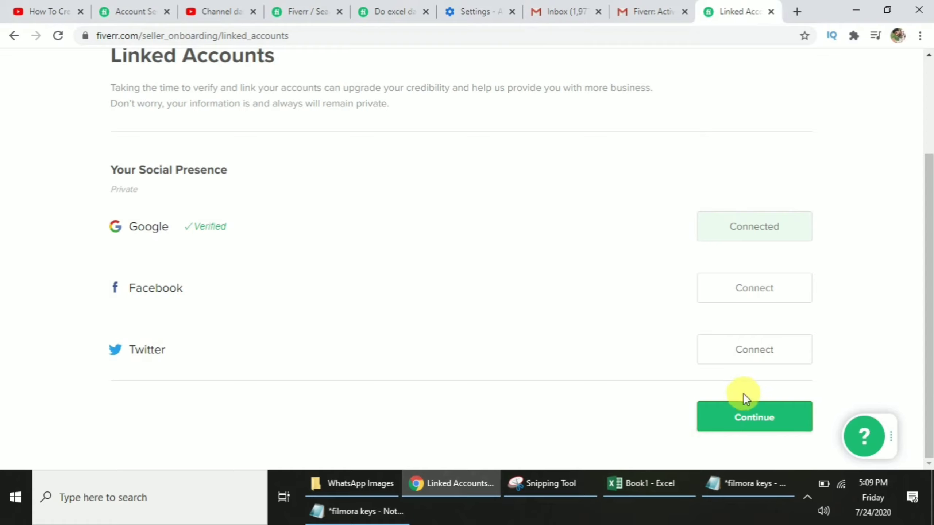
left_click(759, 413)
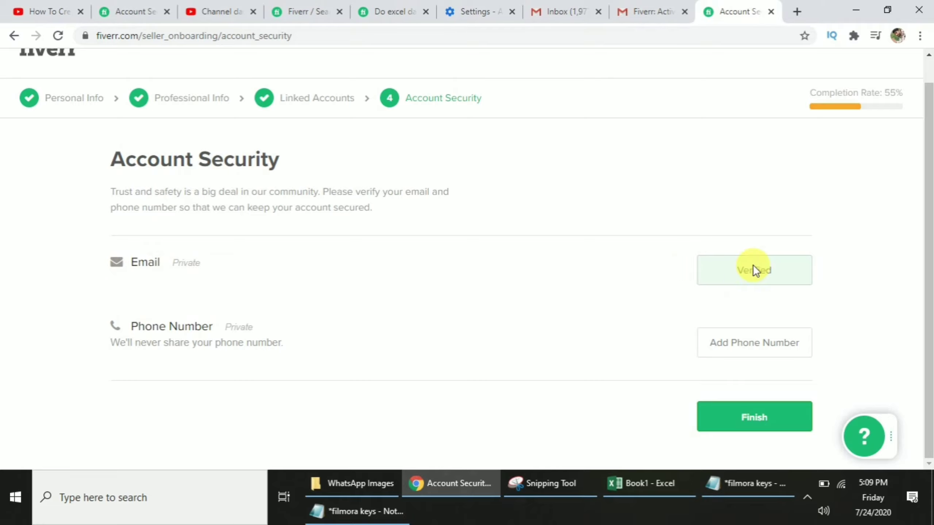
Add the Pakistan phone number and verify it with the code received by SMS
left_click(747, 352)
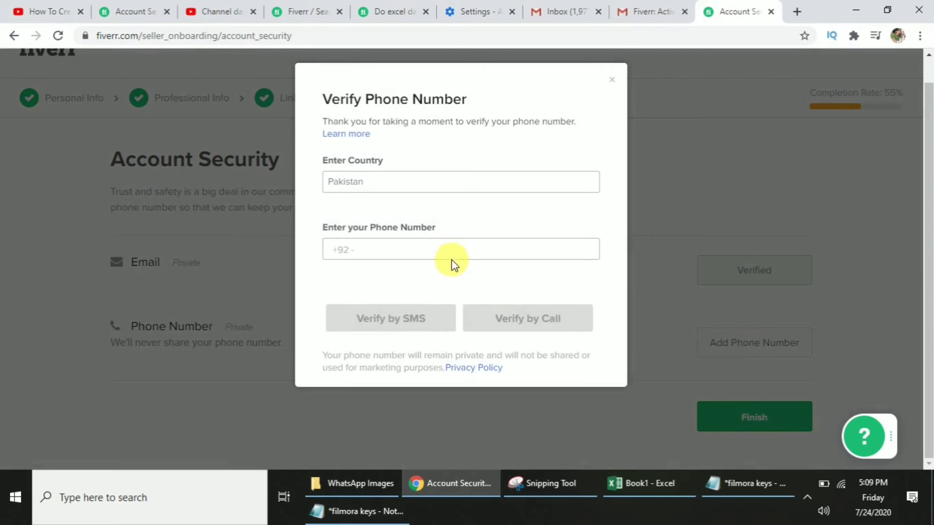
left_click(457, 253)
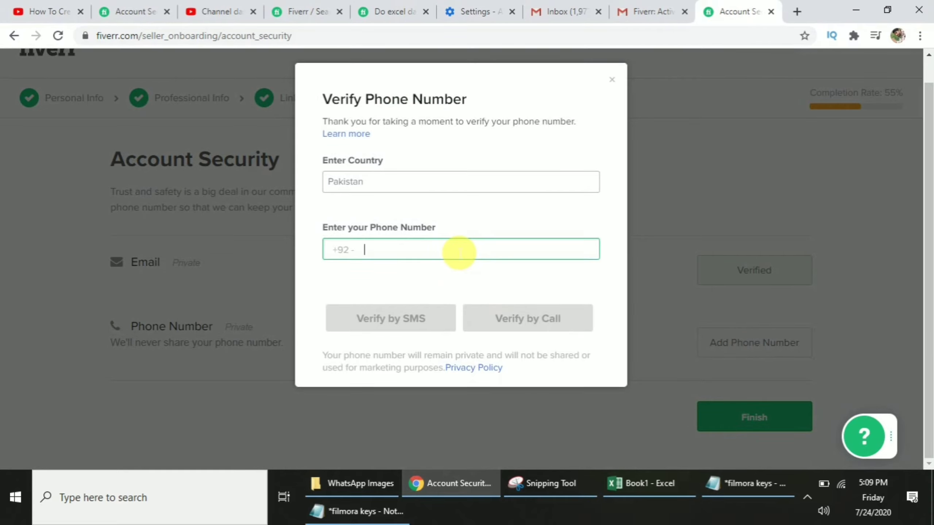
left_click(439, 182)
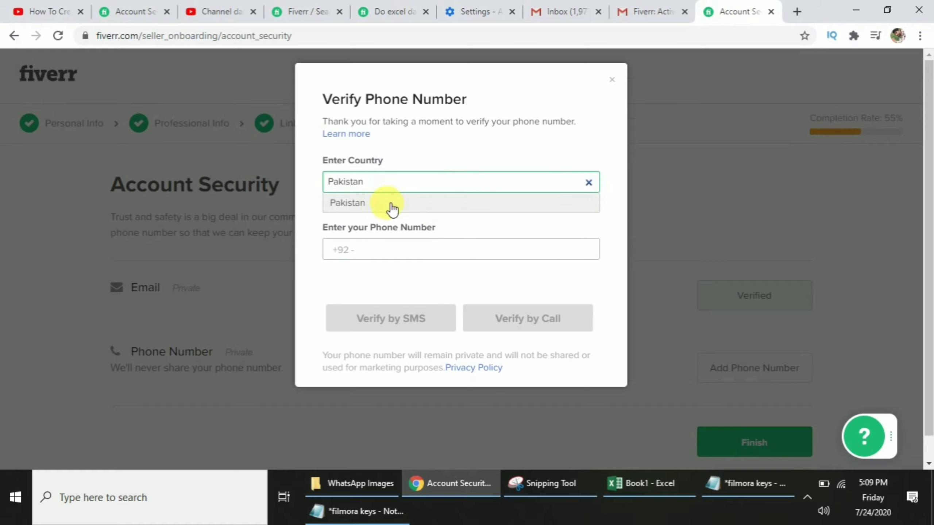
left_click(414, 254)
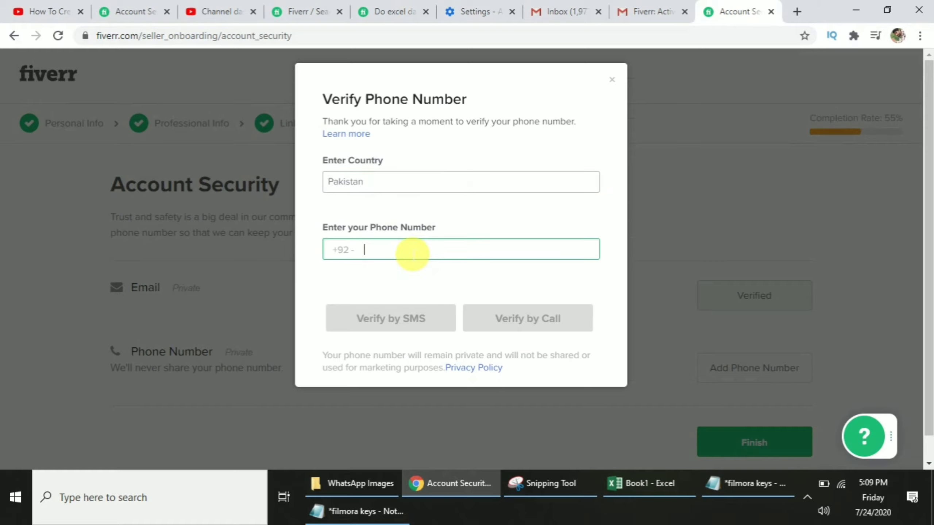
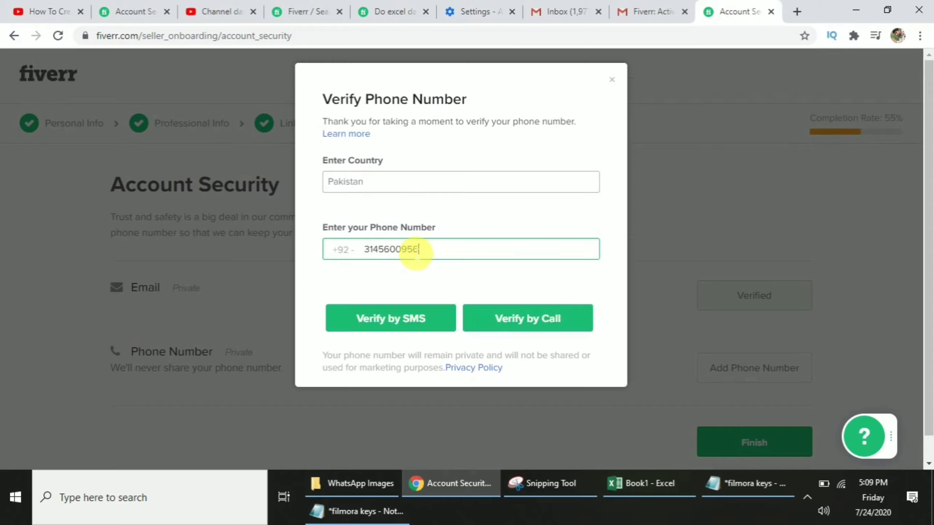
left_click(389, 326)
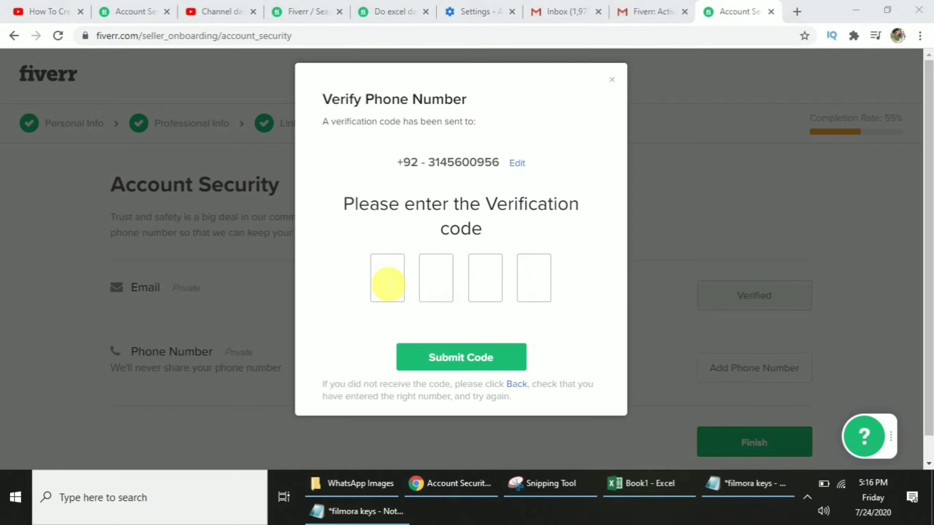
left_click(430, 358)
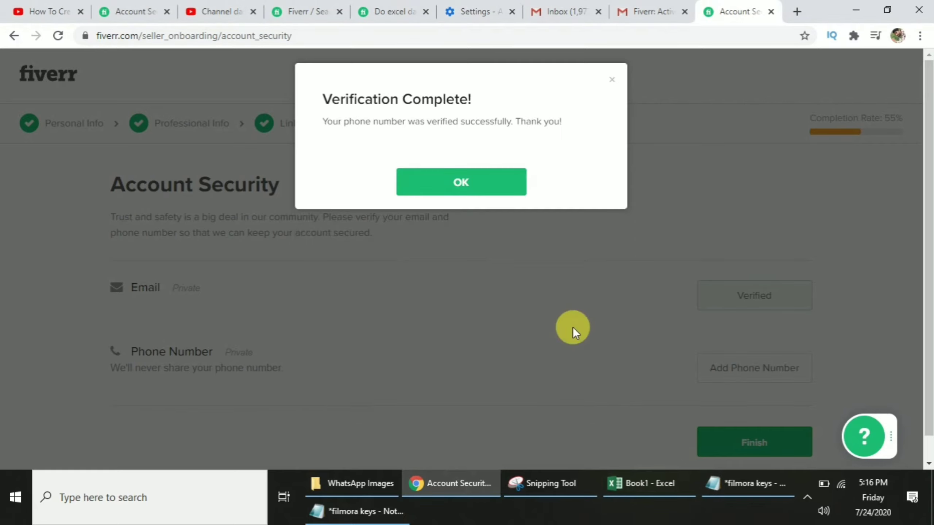
Choose 'What was the name of your first pet?' as the security question, enter the answer, and save
left_click(486, 180)
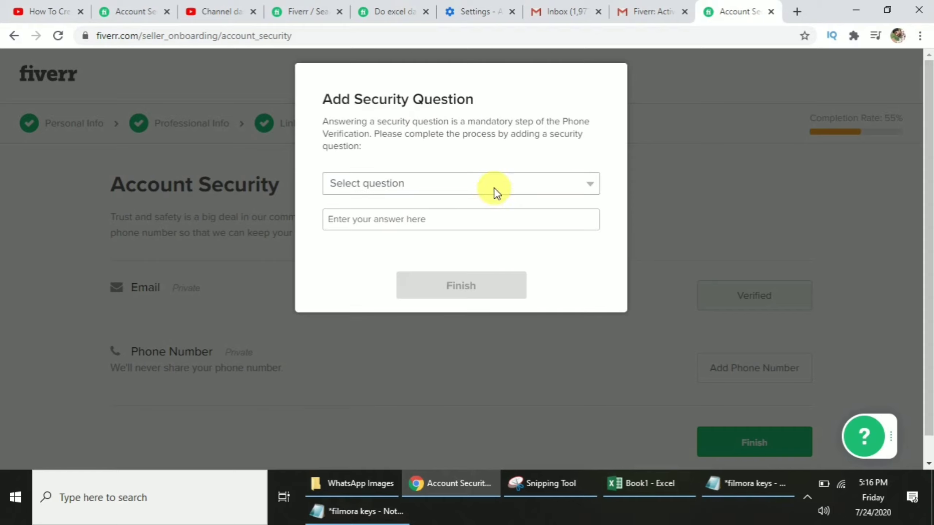
left_click(494, 189)
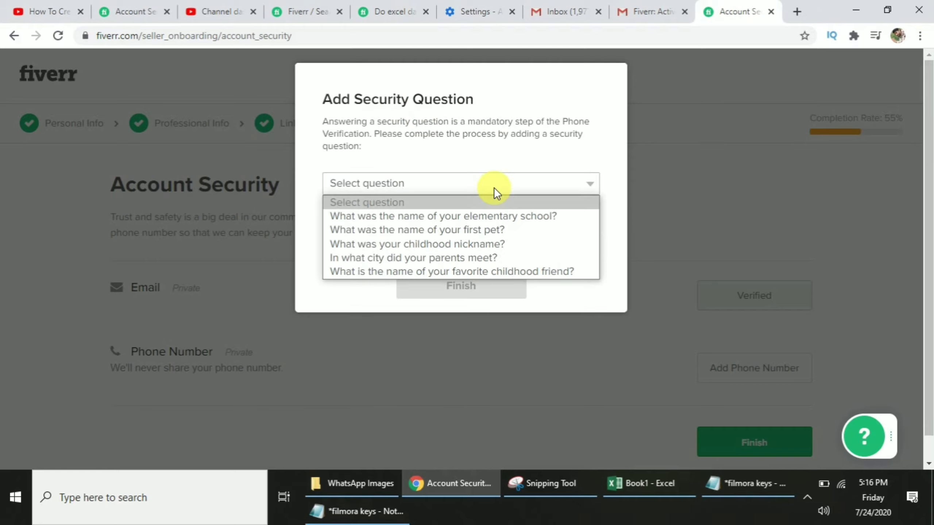
left_click(498, 229)
left_click(467, 223)
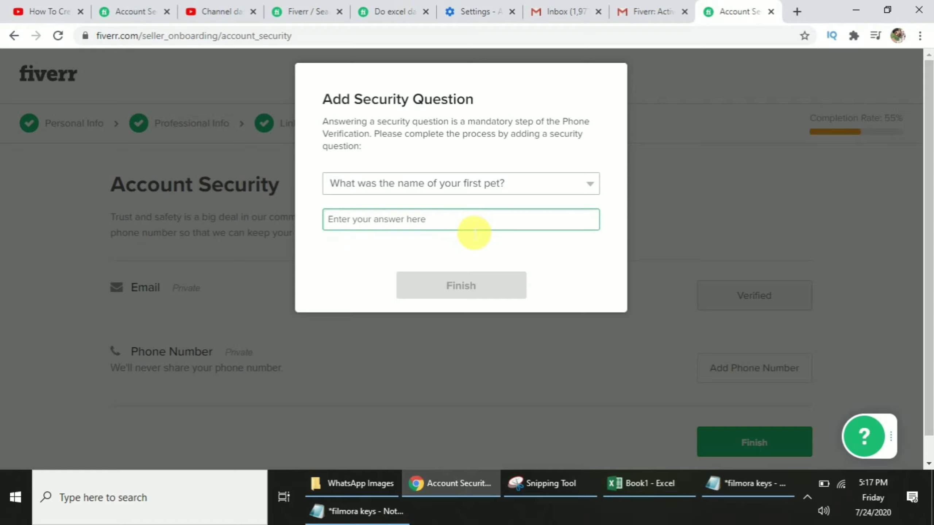
left_click(529, 282)
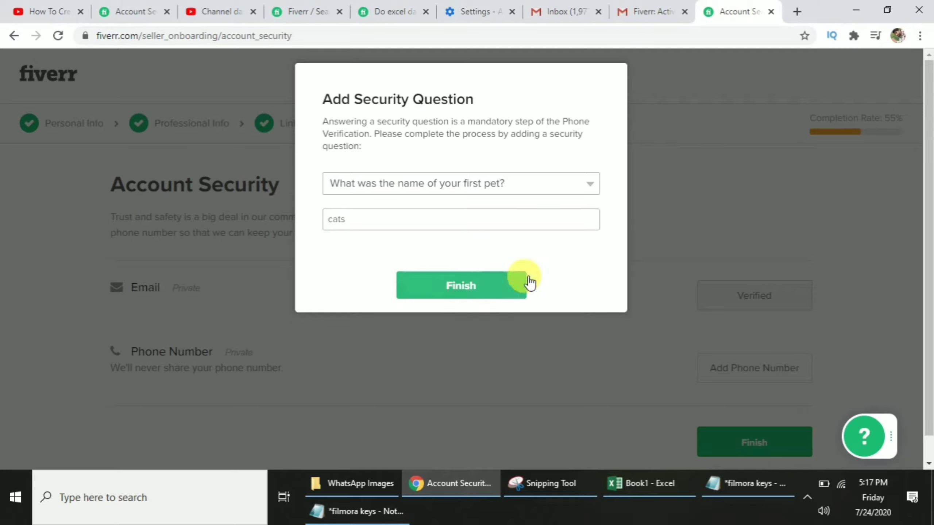
left_click(509, 180)
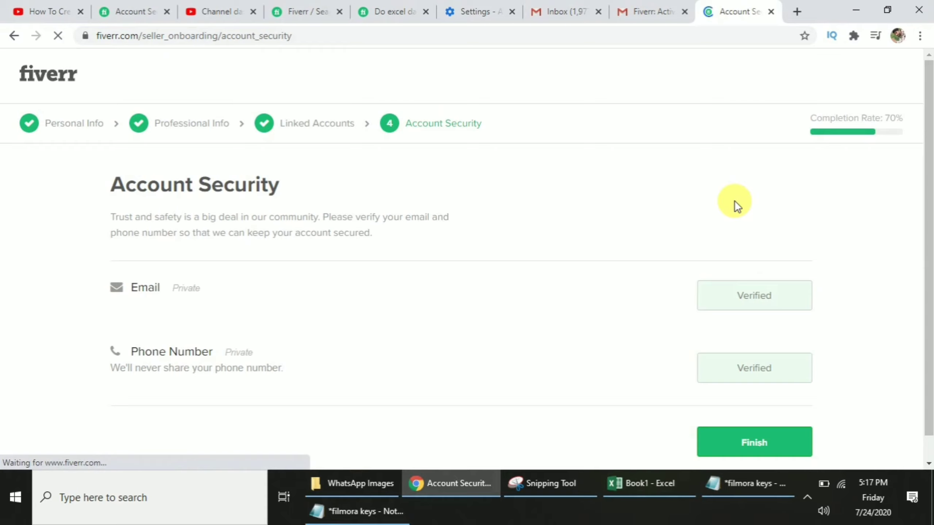
Finish the Account Security step and confirm the All Done dialog to start a new gig
scroll(828, 221, "down", 1)
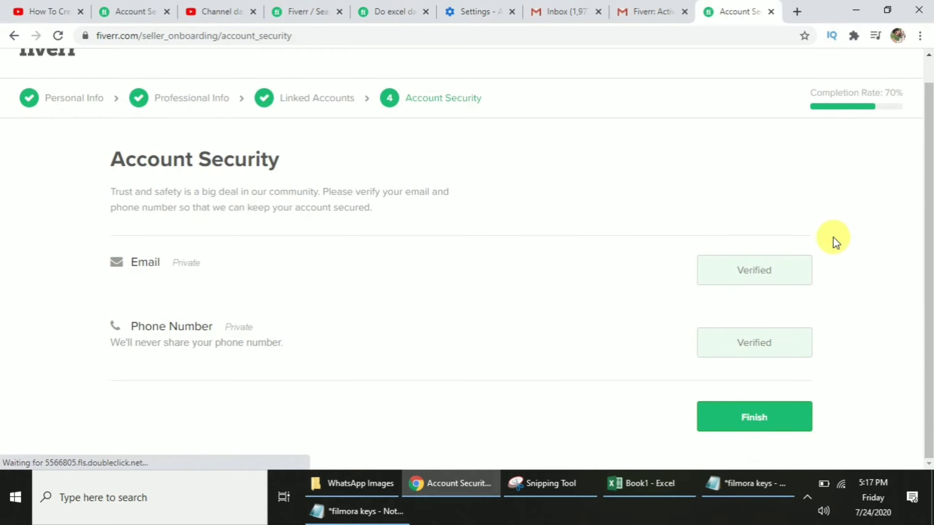
left_click(787, 419)
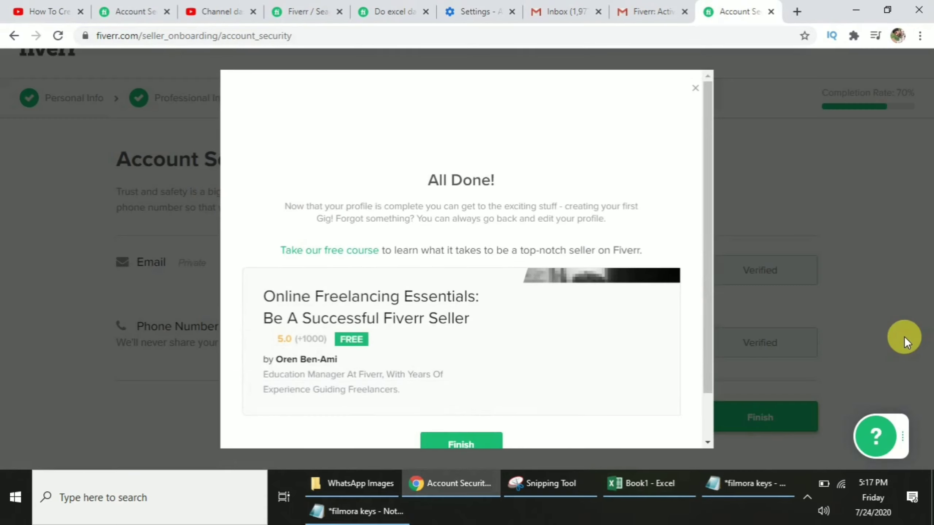
scroll(463, 359, "down", 2)
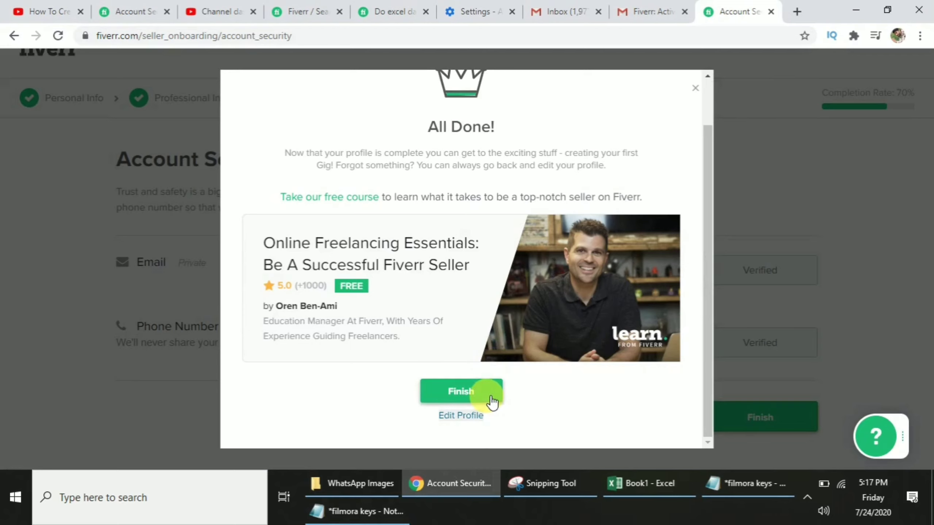
left_click(493, 401)
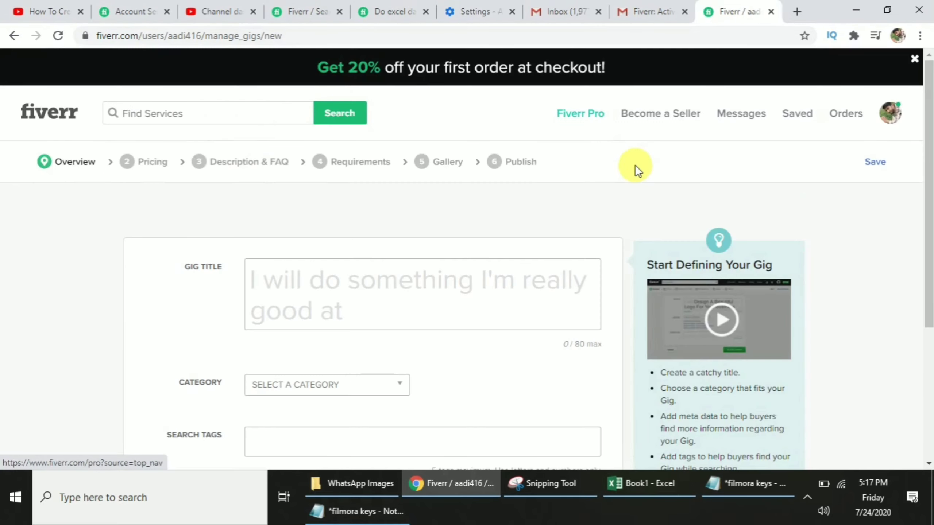